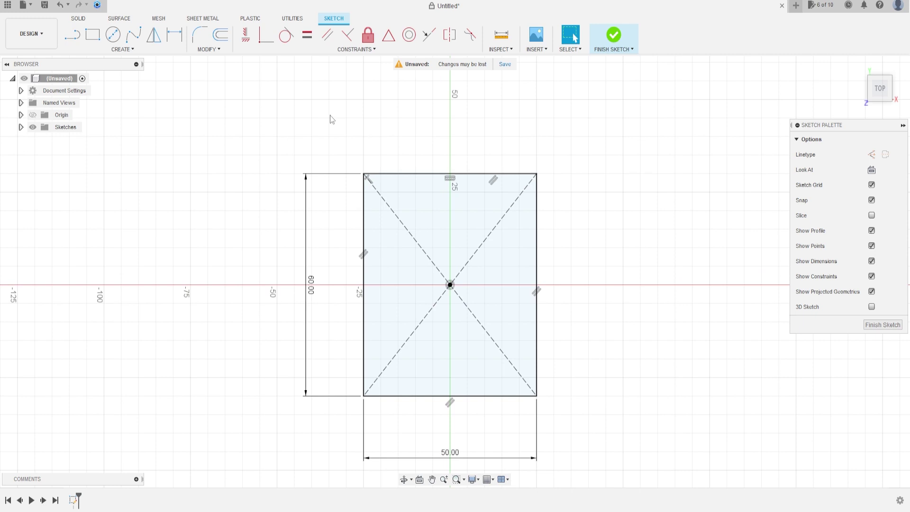
Start rounding the corners of the 50 × 60 mm centre rectangle with the sketch Fillet tool
left_click(200, 36)
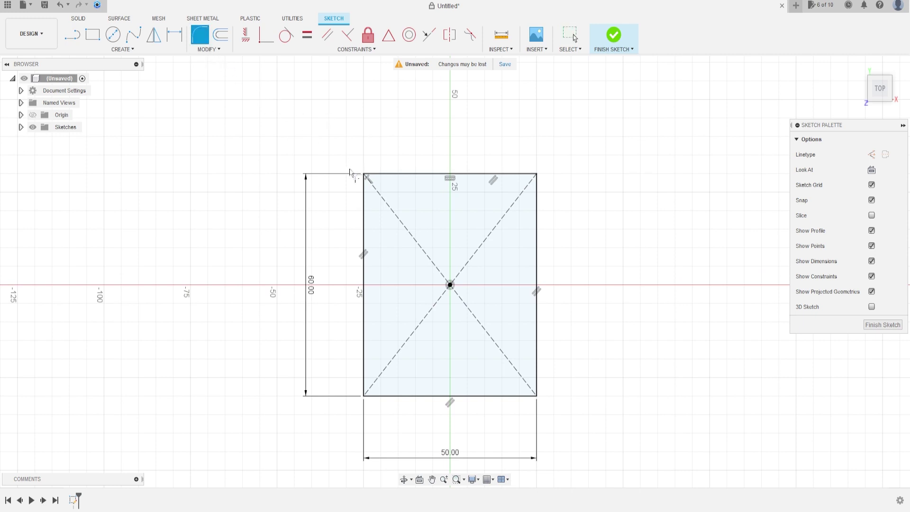
Fillet the rectangle's top-left and top-right corners with a 10 mm radius
left_click(364, 202)
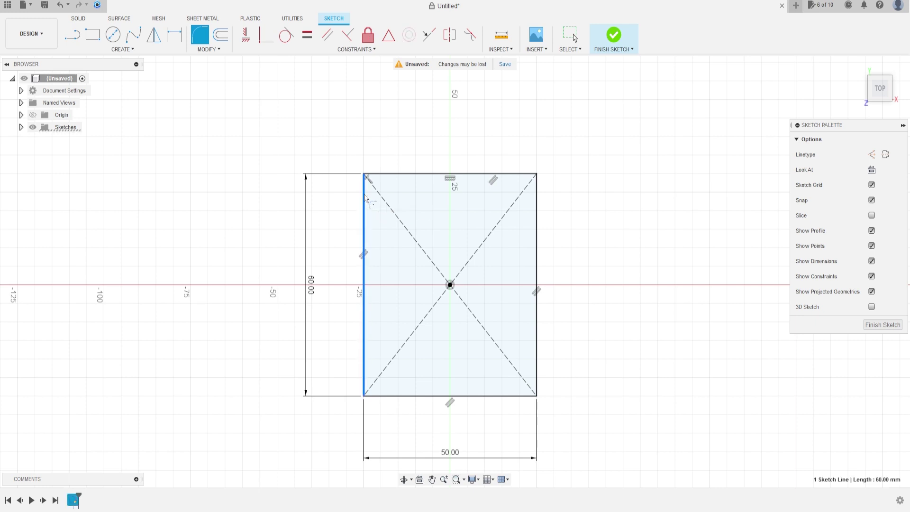
left_click(382, 175)
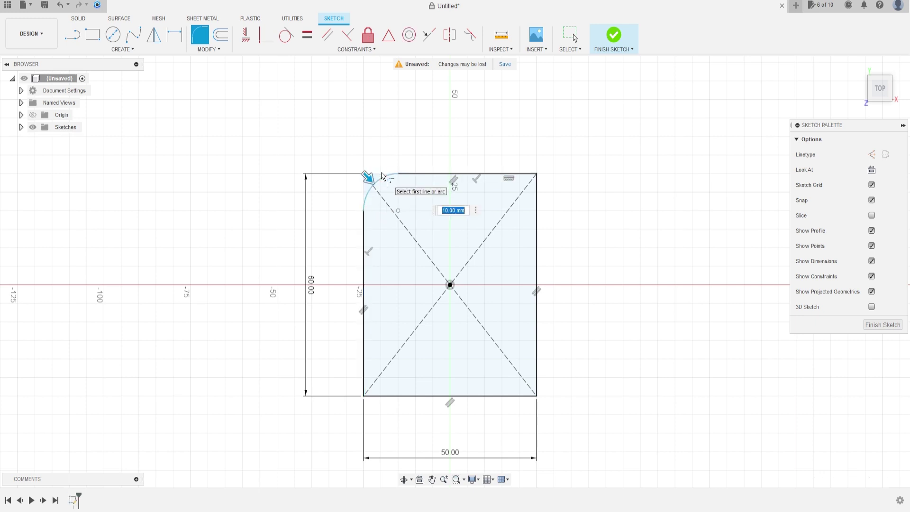
left_click(519, 174)
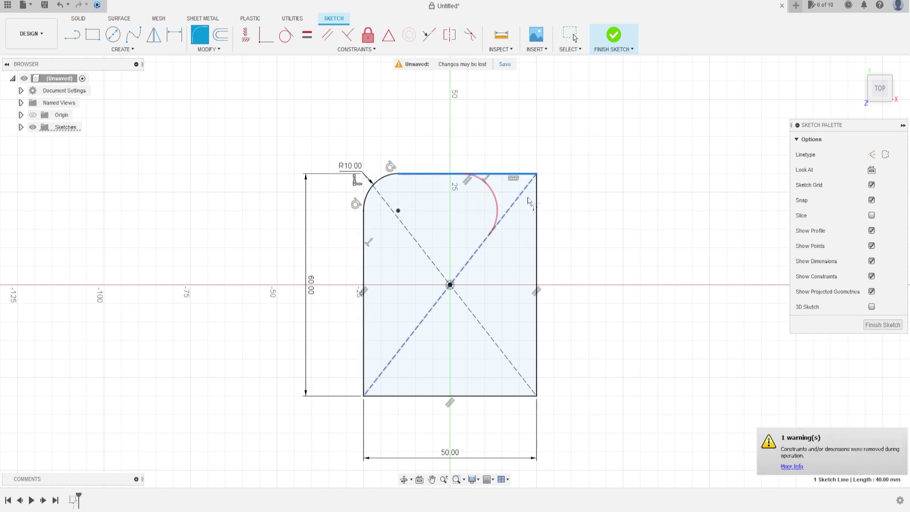
left_click(536, 220)
left_click(535, 348)
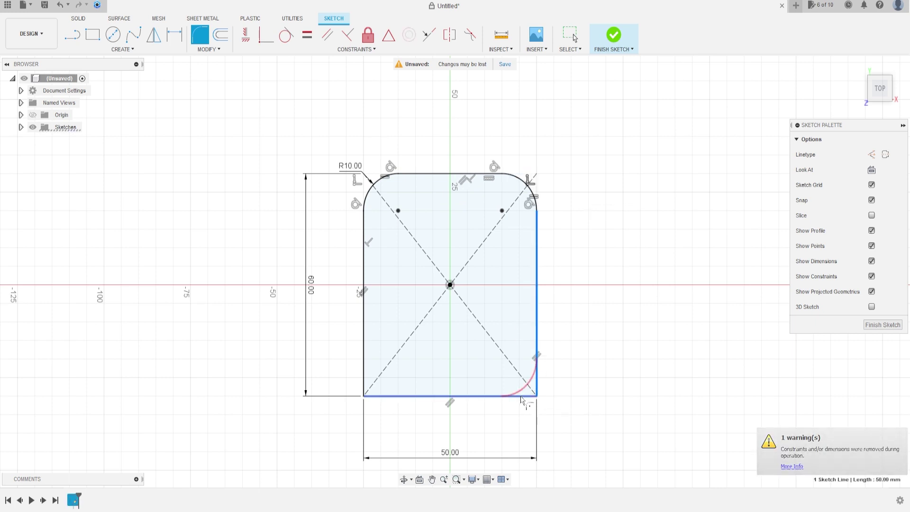
Fillet the bottom-right and bottom-left corners with the same 10 mm radius
left_click(407, 396)
left_click(393, 396)
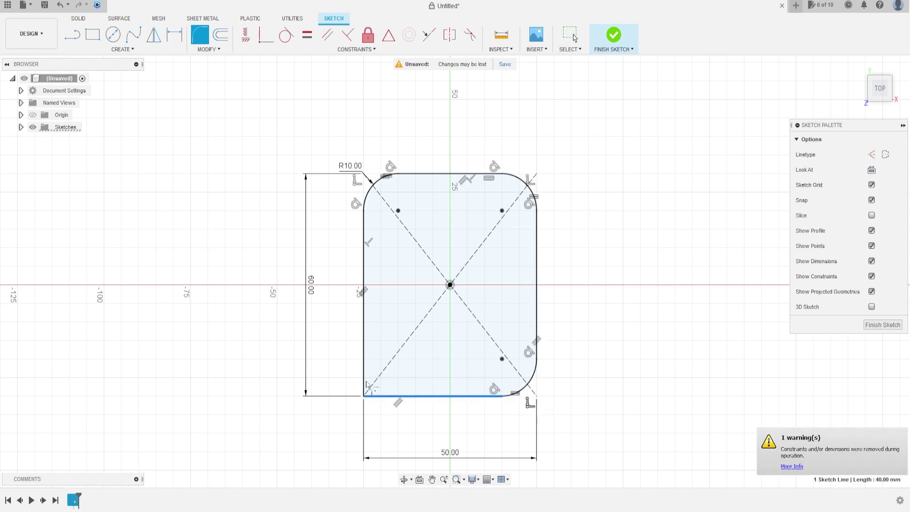
left_click(365, 383)
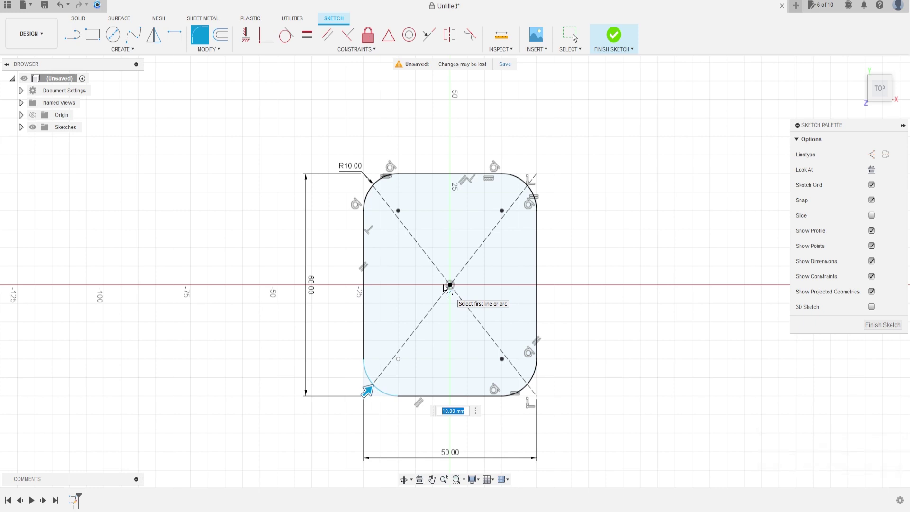
key("Escape")
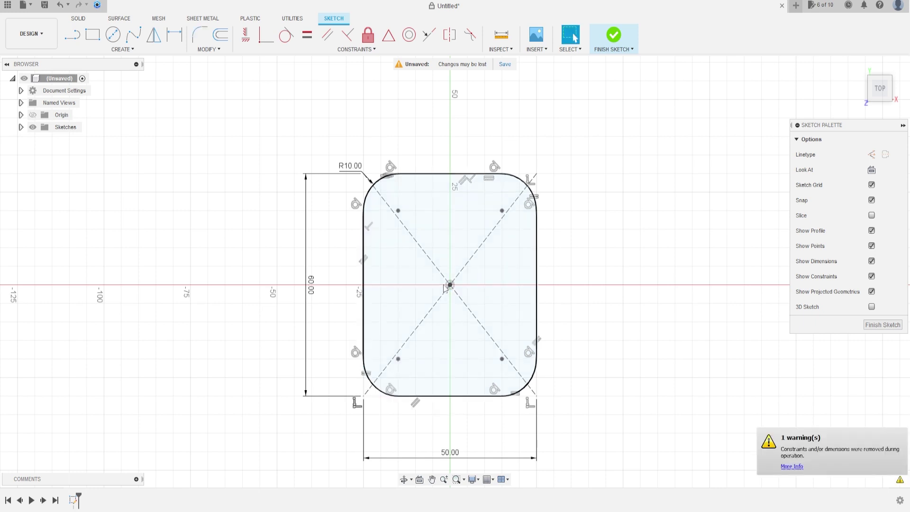
left_click(113, 34)
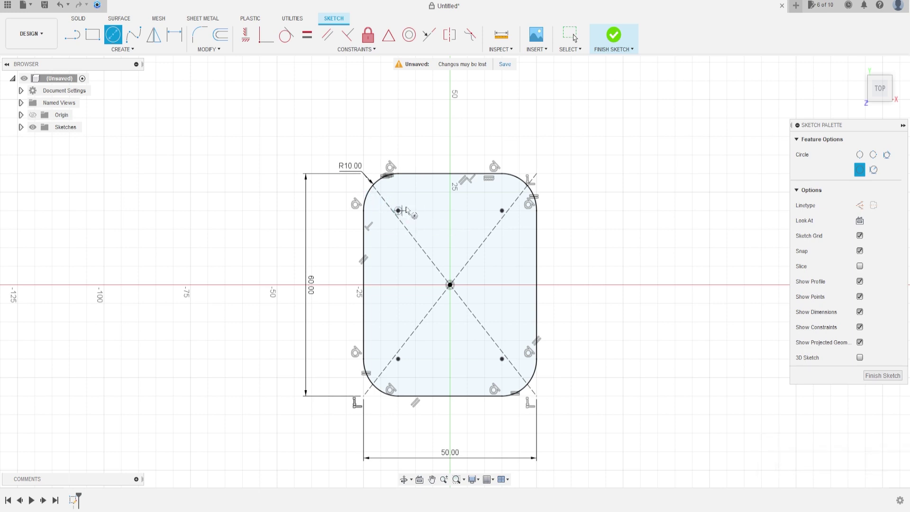
Draw 6 mm circles with concentric 10 mm circles at the top-left and top-right corner points
left_click(398, 210)
type("6")
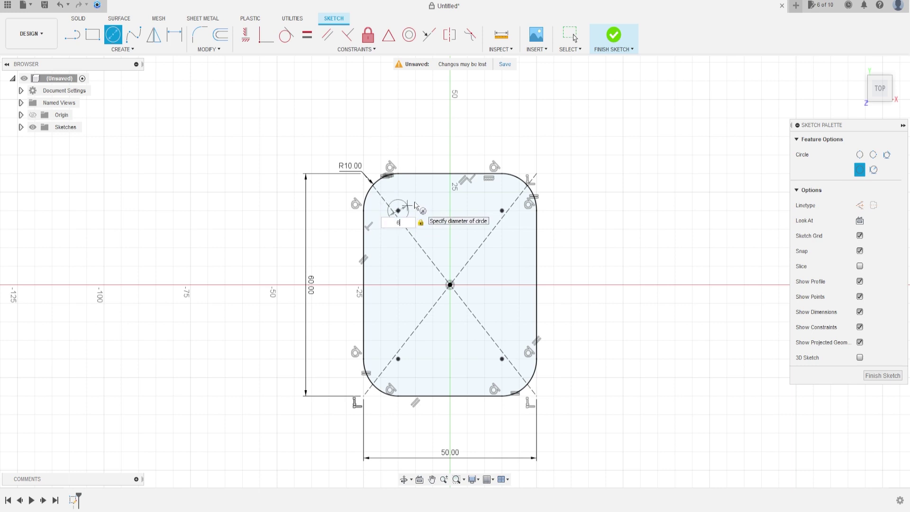
key("Tab")
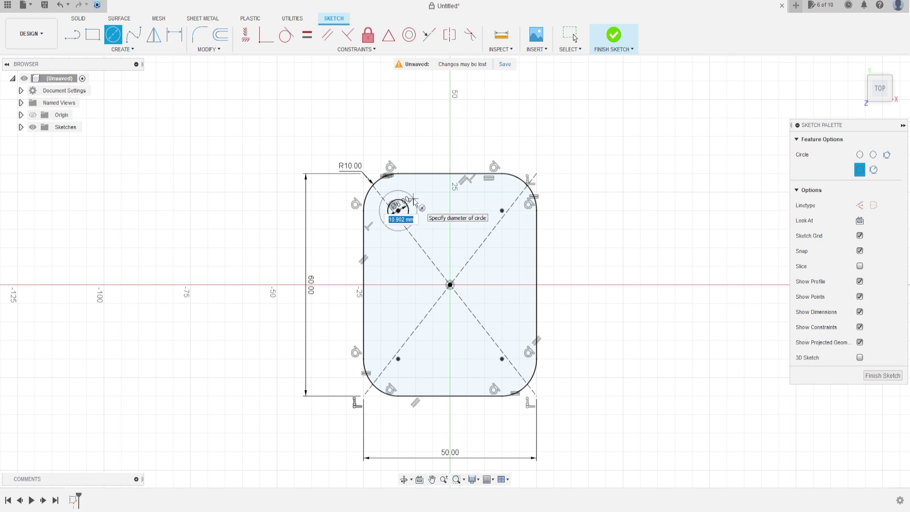
left_click(415, 202)
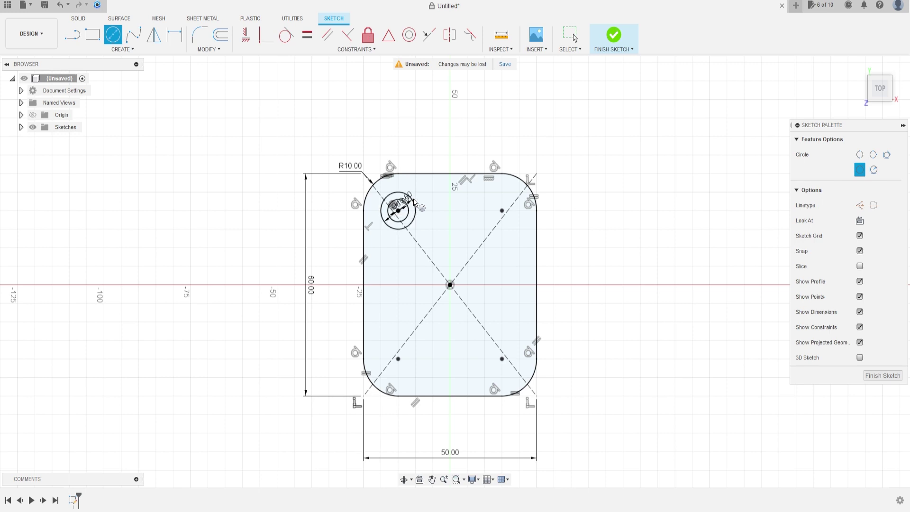
left_click(501, 210)
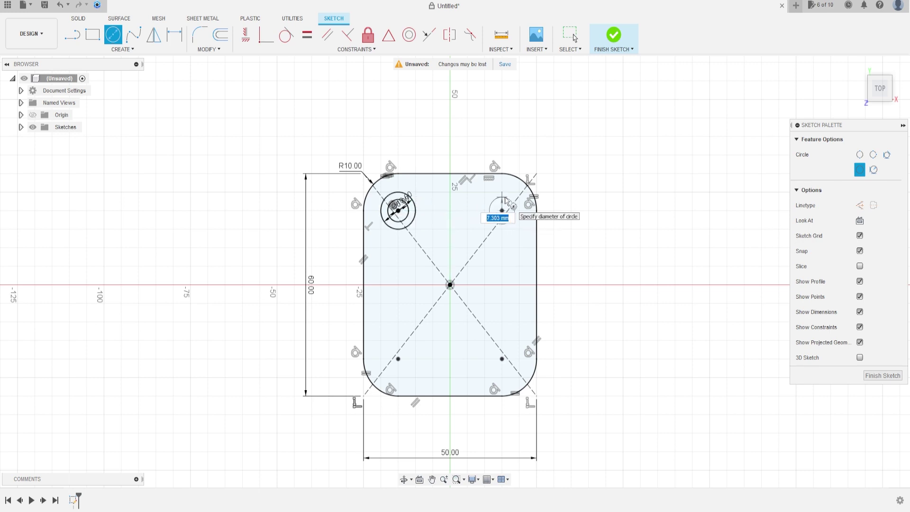
key("Return")
left_click(501, 210)
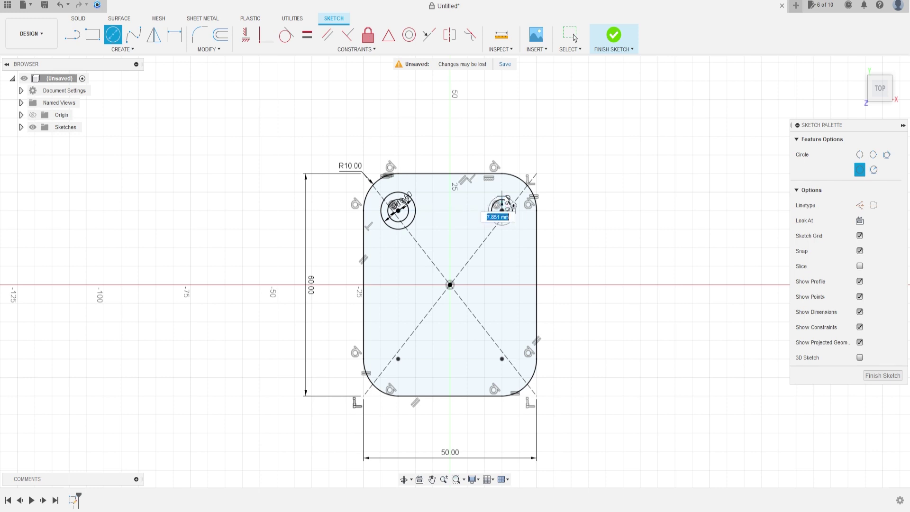
type("10")
key("Return")
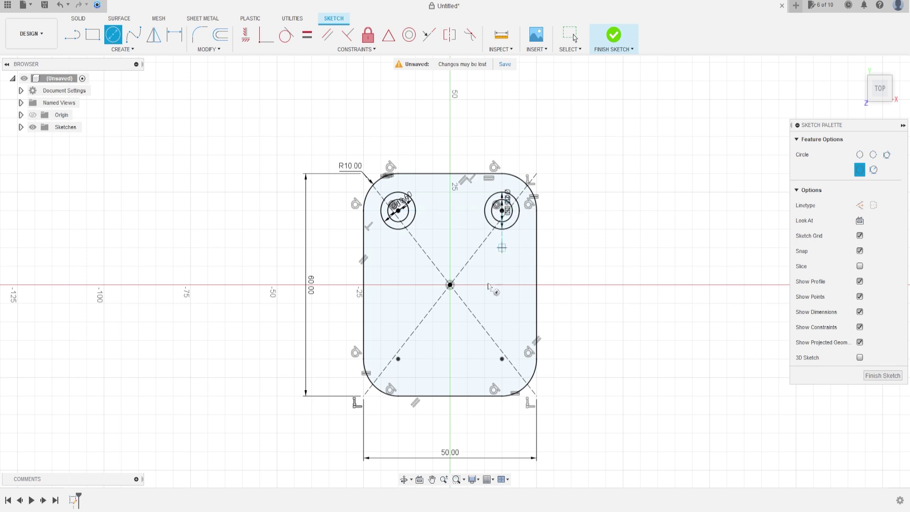
Add 6 mm circles at the bottom-right and bottom-left points, plus a concentric 10 mm circle at bottom-left
left_click(502, 351)
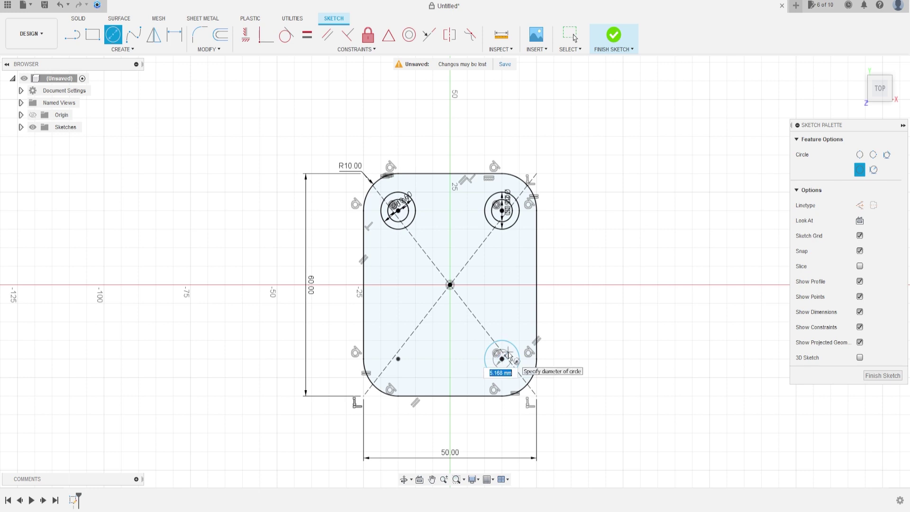
type("6")
key("Return")
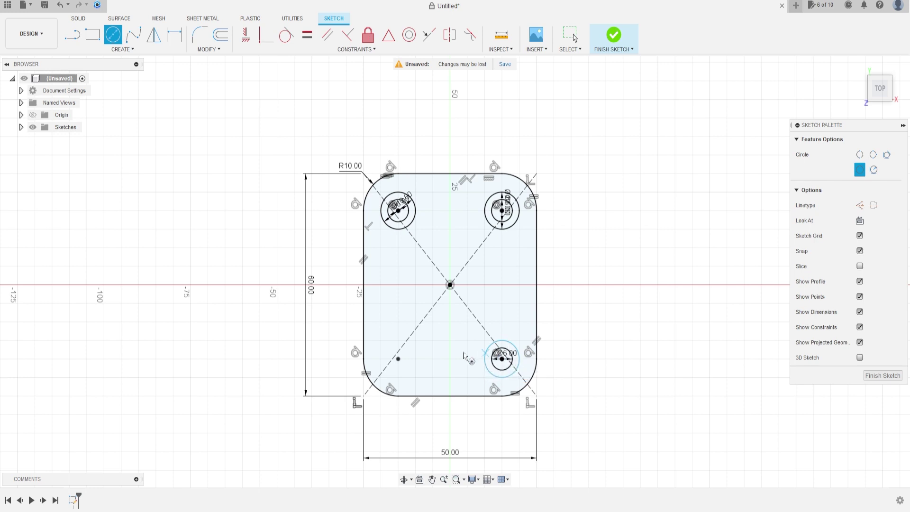
left_click(407, 353)
type("6")
key("Return")
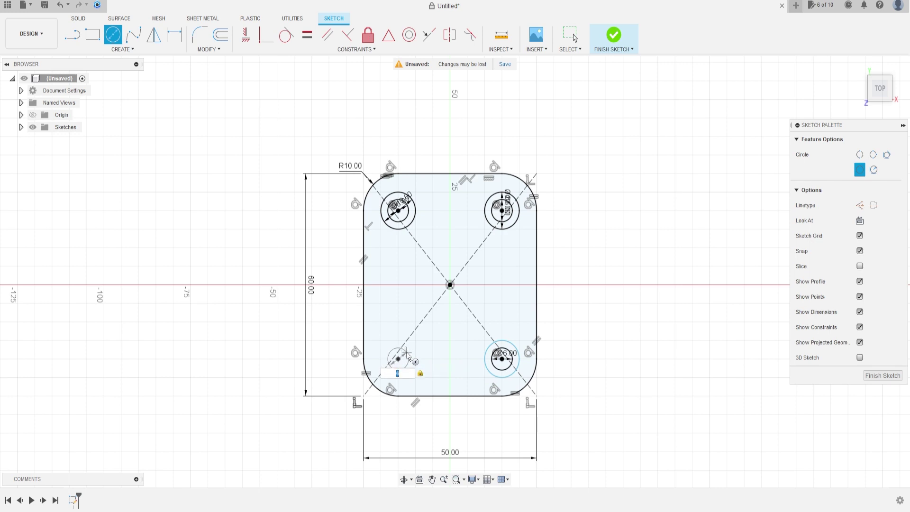
left_click(398, 359)
type("10")
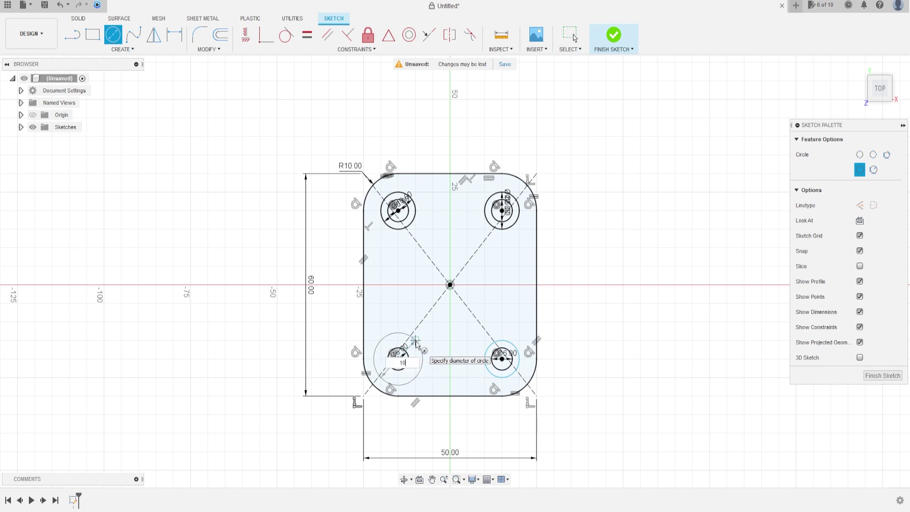
key("Return")
key("Escape")
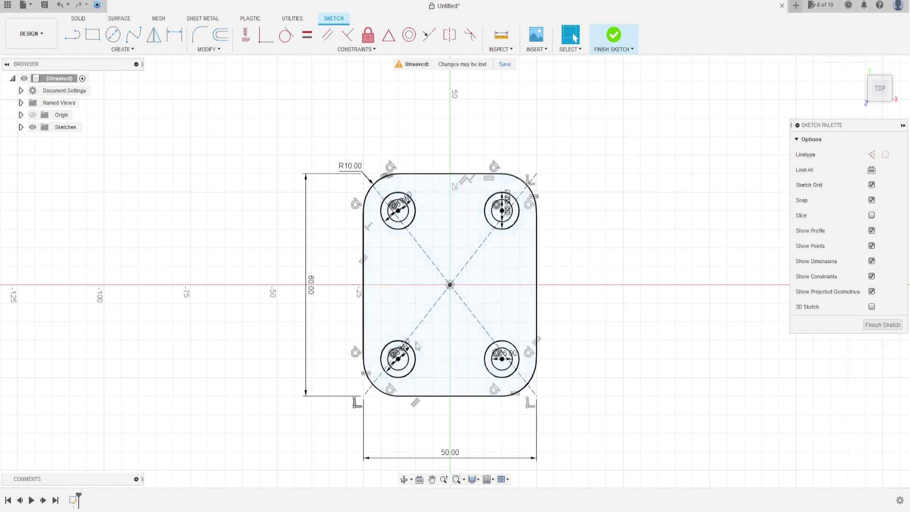
Dimension the bottom-right outer circle as Ø10 mm
left_click(174, 34)
left_click(509, 344)
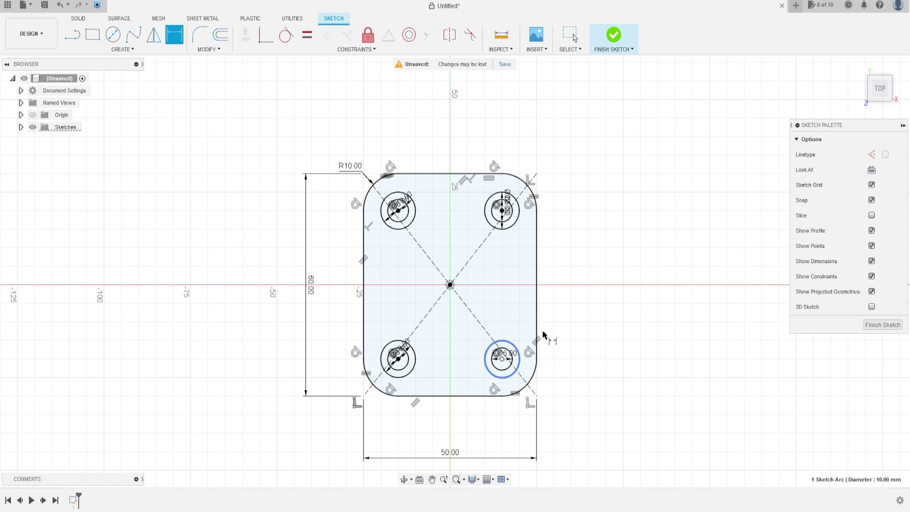
left_click(587, 347)
key("Return")
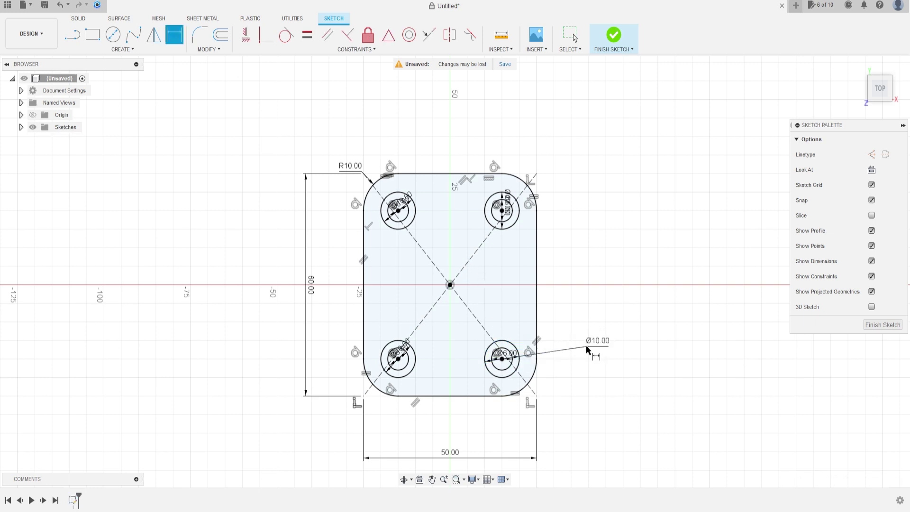
left_click(79, 18)
Finish the sketch, extrude the rounded plate 8 mm as a new body, and show Sketch1 again
left_click(93, 36)
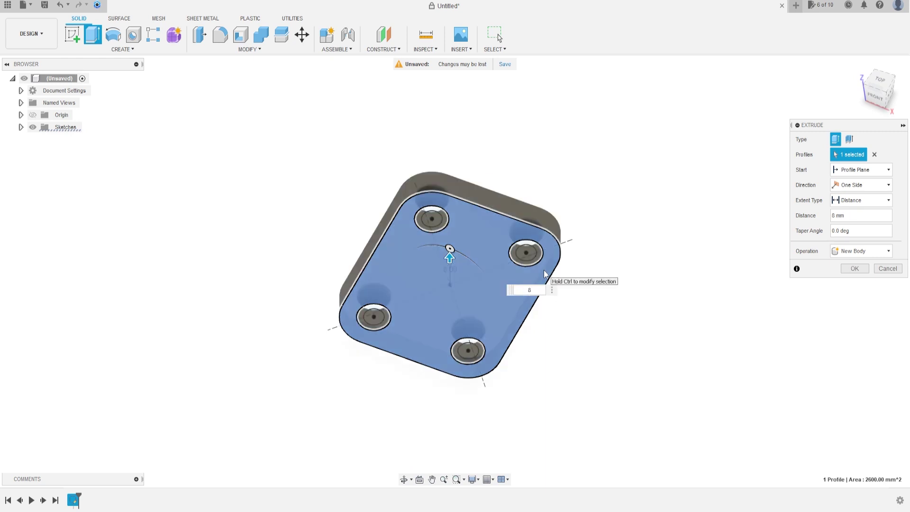
key("Return")
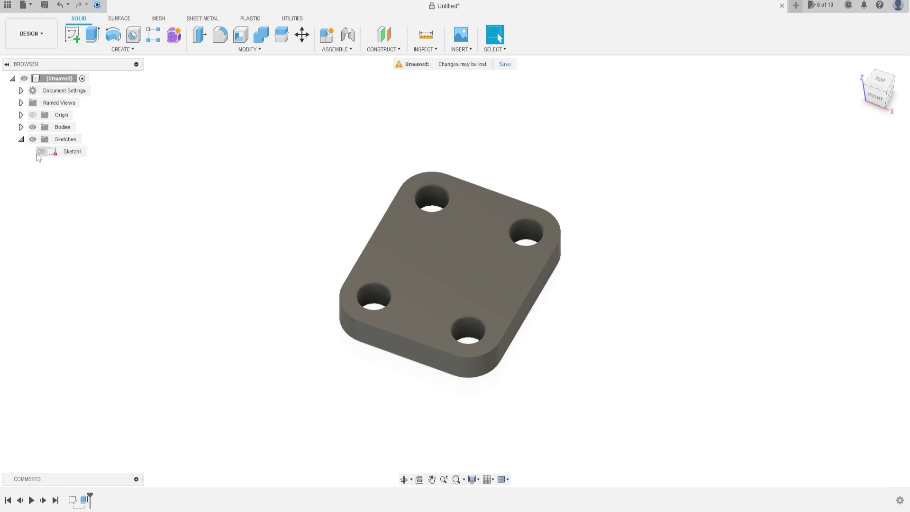
left_click(39, 152)
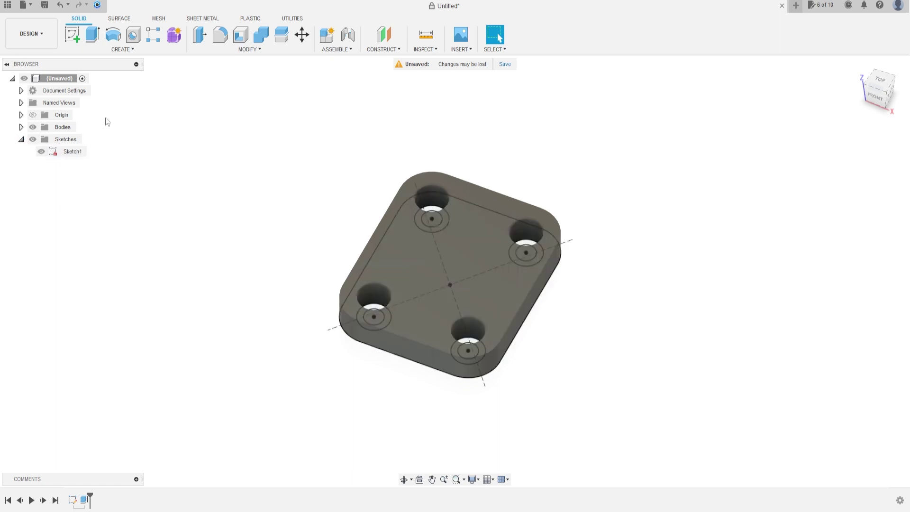
Extrude the four ring profiles around the holes 5 mm, joined to the plate body
left_click(92, 34)
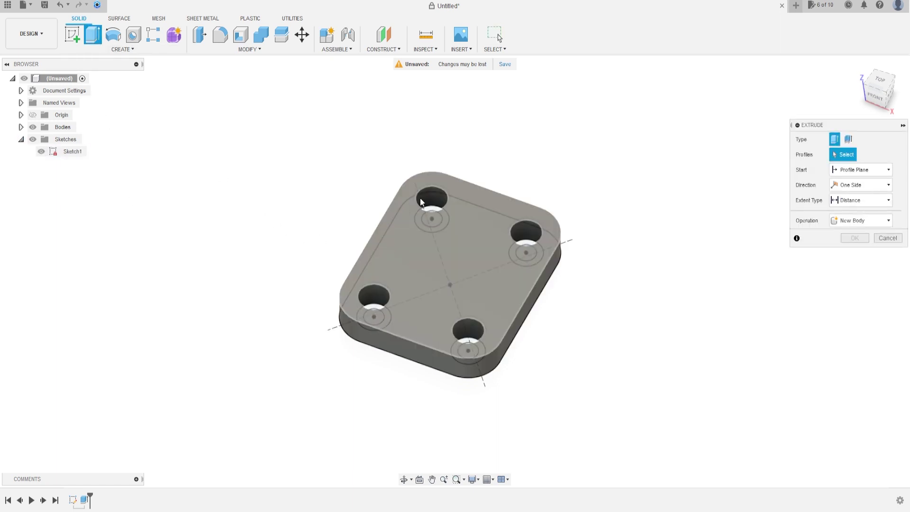
middle_click_drag(448, 187, 443, 215, "shift")
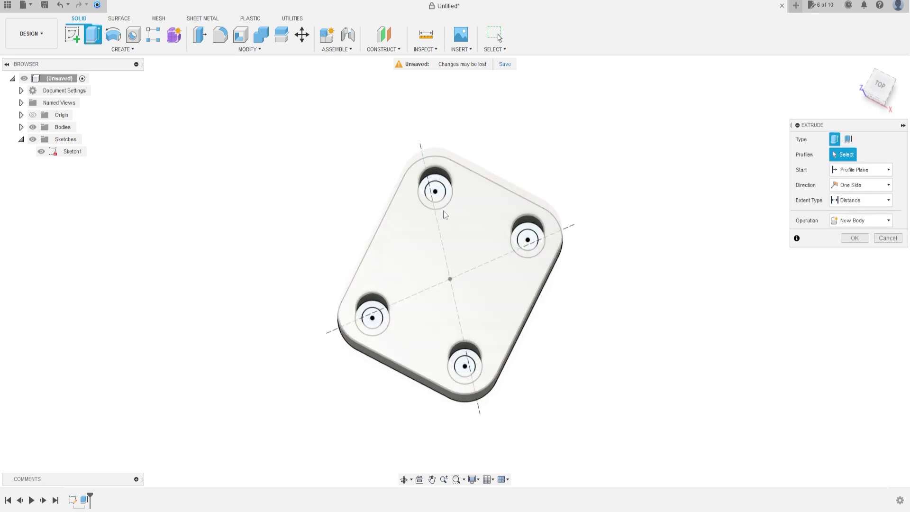
left_click(371, 309)
left_click(440, 187)
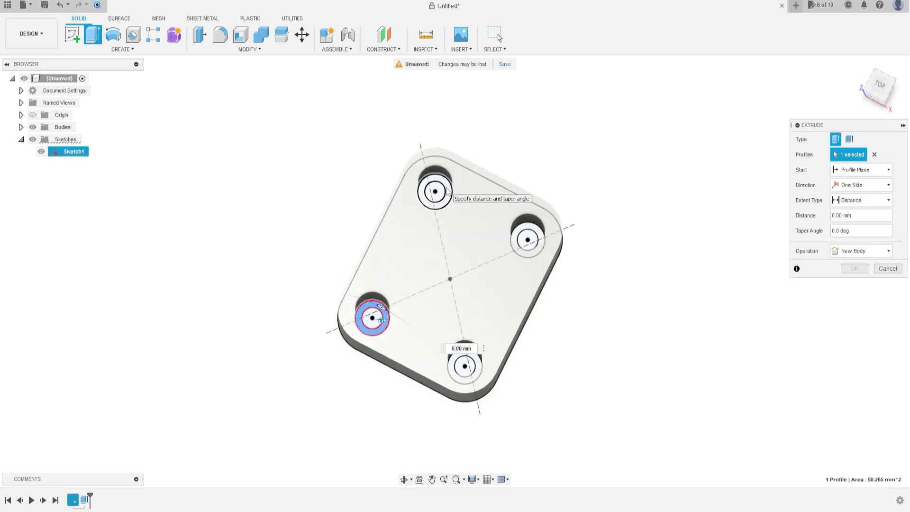
left_click(520, 238)
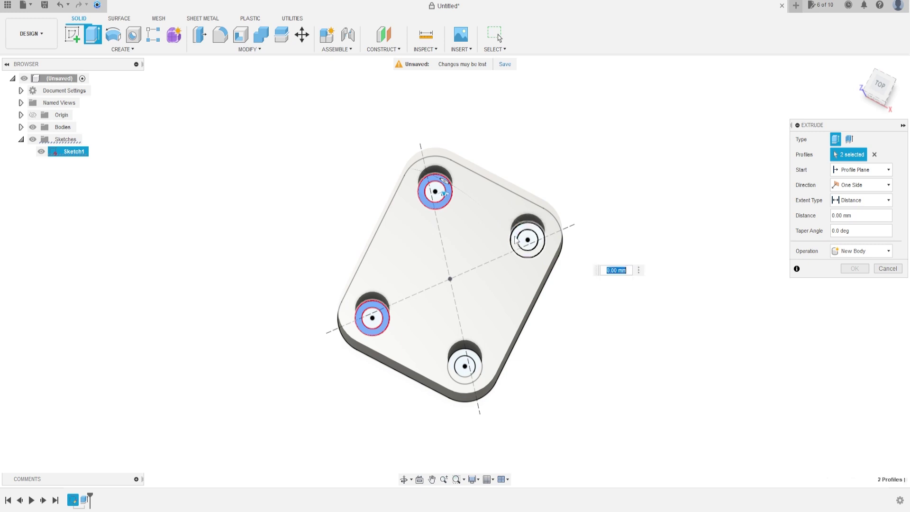
left_click(468, 357)
middle_click_drag(496, 309, 492, 289, "shift")
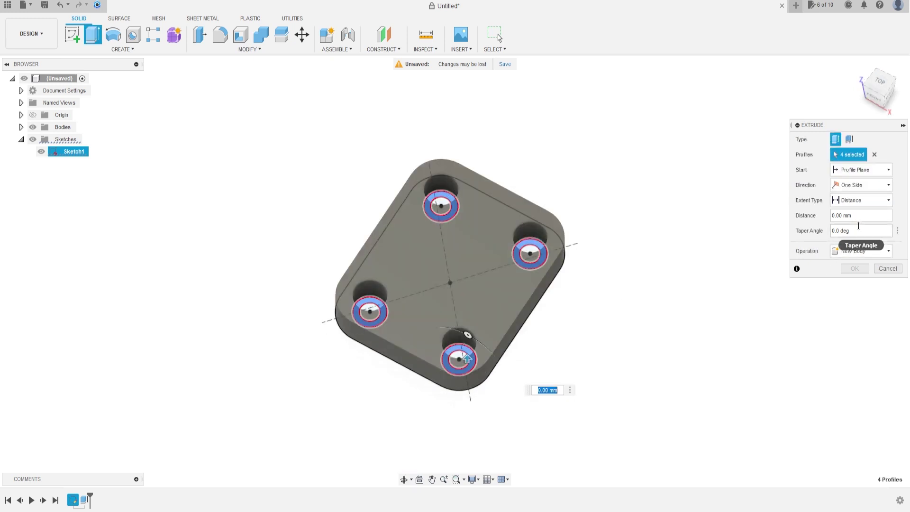
type("5")
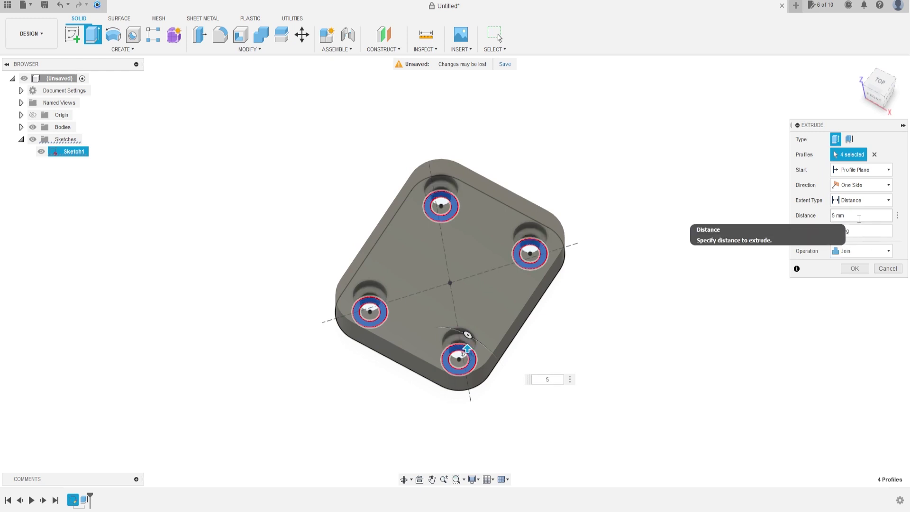
left_click(853, 268)
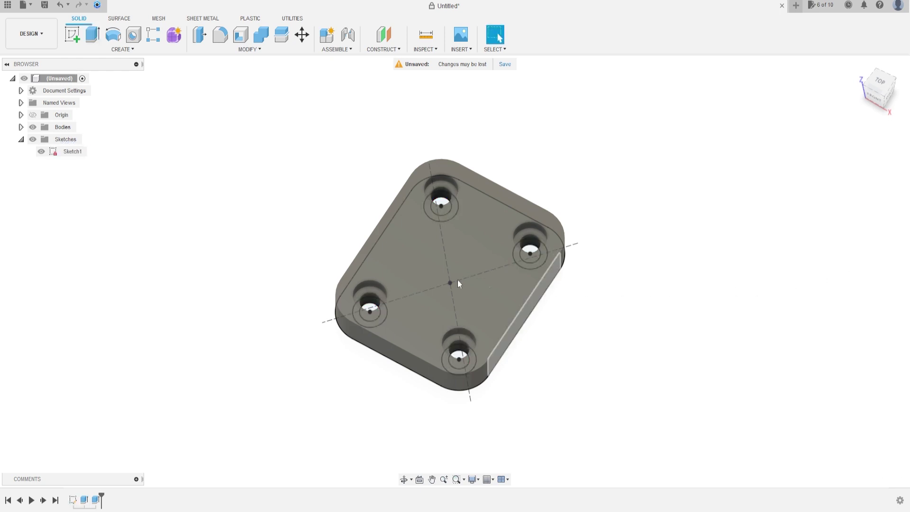
Hide Sketch1 and draw a 45 × 15 mm ellipse in a new sketch on the plate's top face
left_click(39, 153)
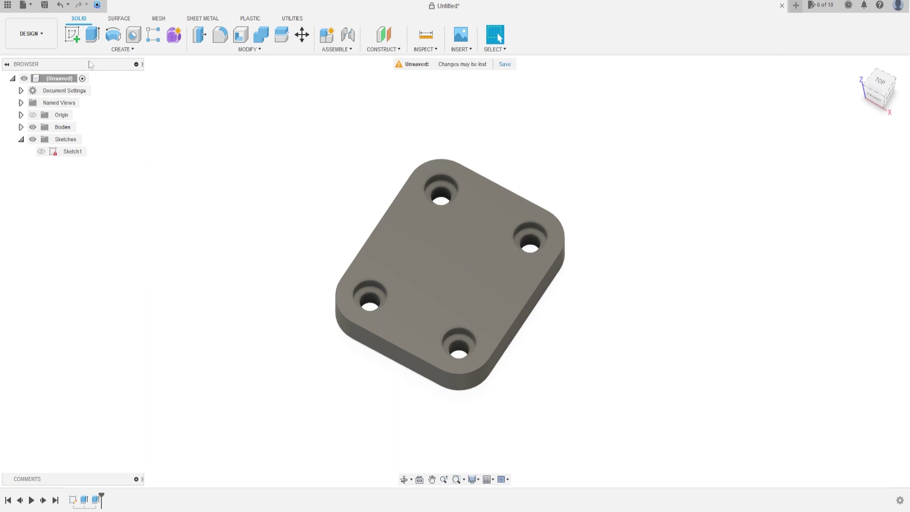
left_click(73, 34)
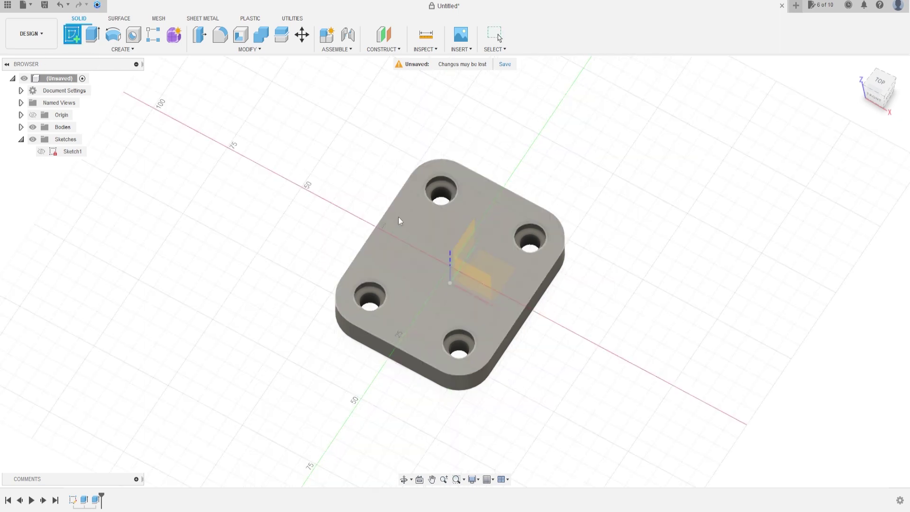
left_click(411, 238)
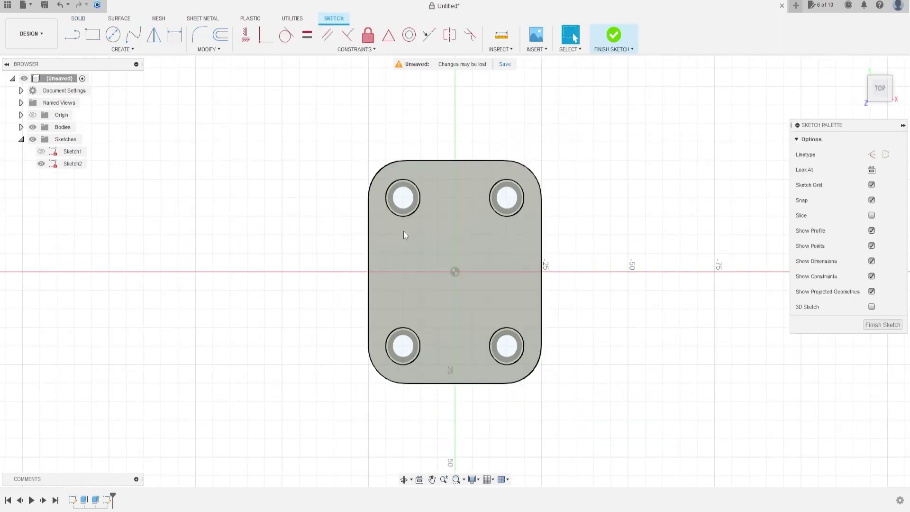
left_click(133, 50)
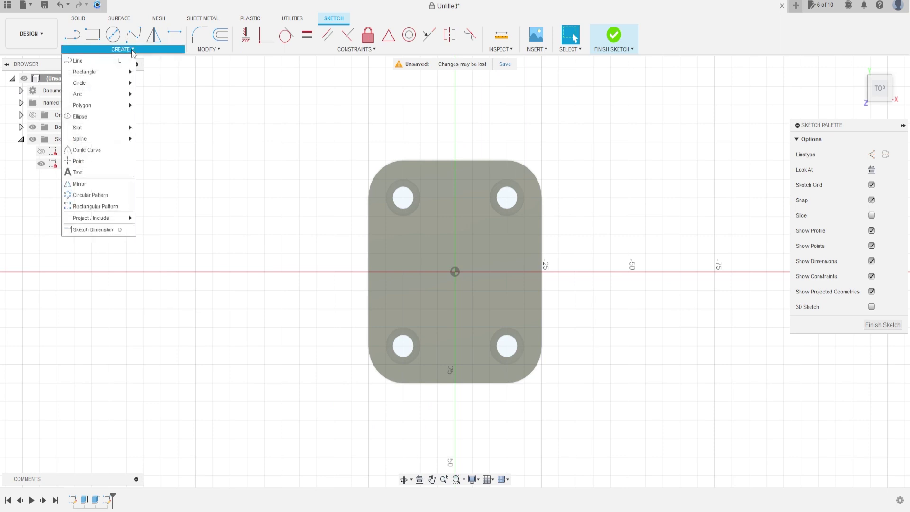
left_click(102, 117)
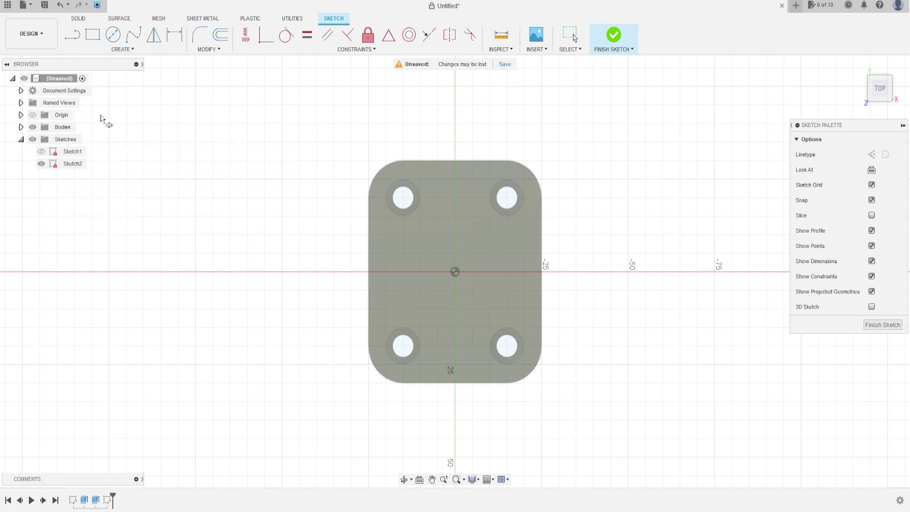
left_click(438, 271)
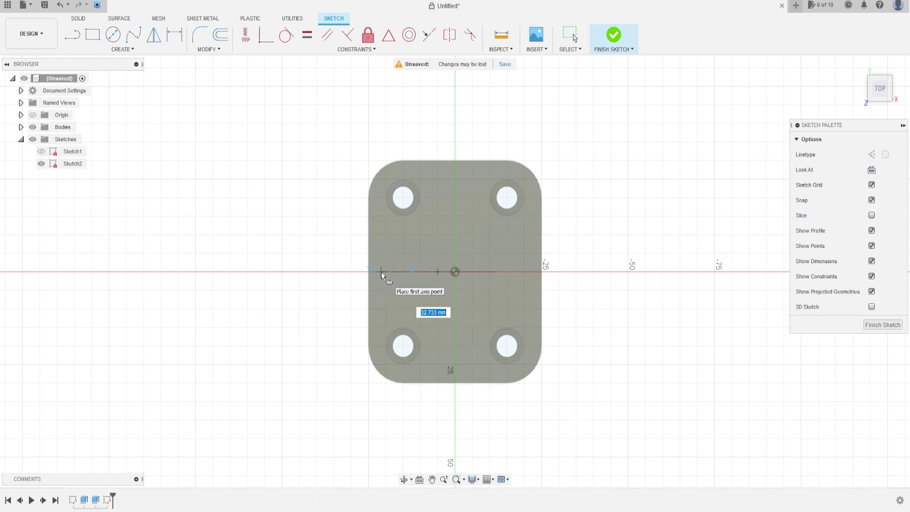
type("45")
key("Return")
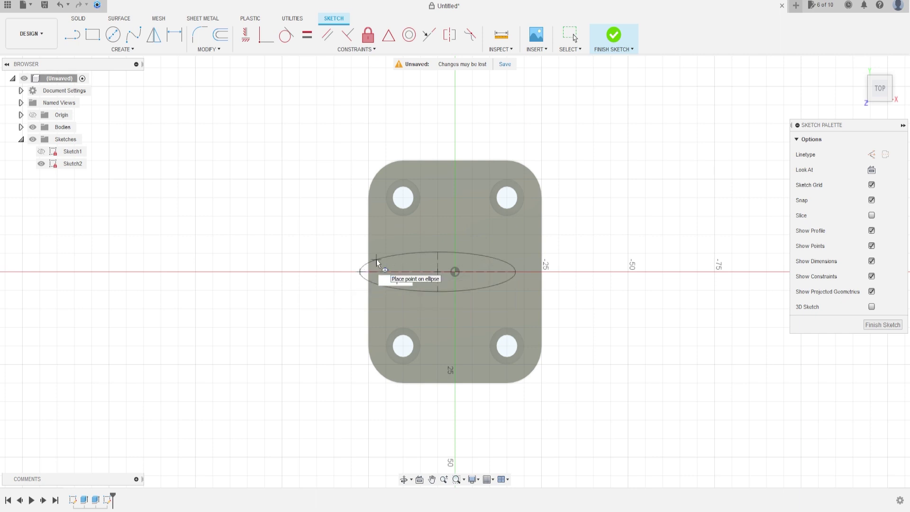
type("15")
key("Return")
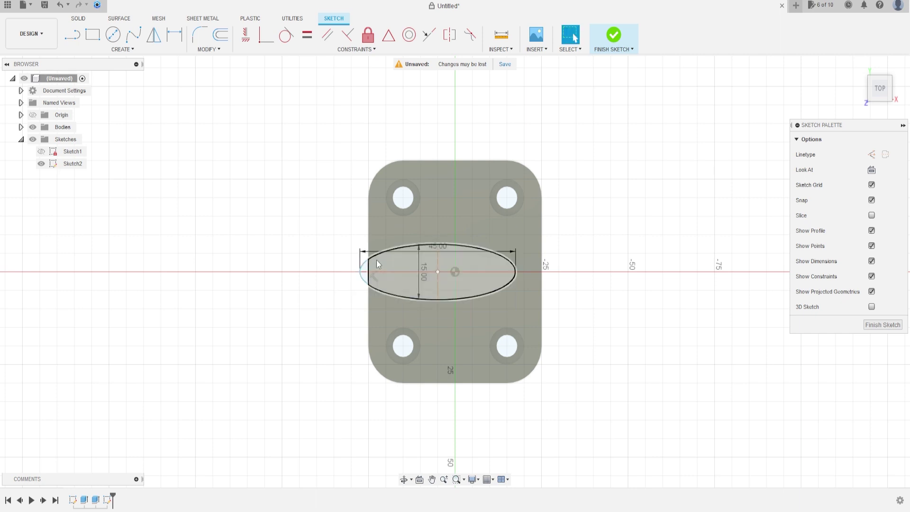
Make the ellipse's left end coincident with the plate edge and its centre horizontal with the origin
mouse_move(418, 271)
left_mouse_down()
mouse_move(378, 273)
mouse_move(432, 274)
mouse_move(317, 266)
left_mouse_up()
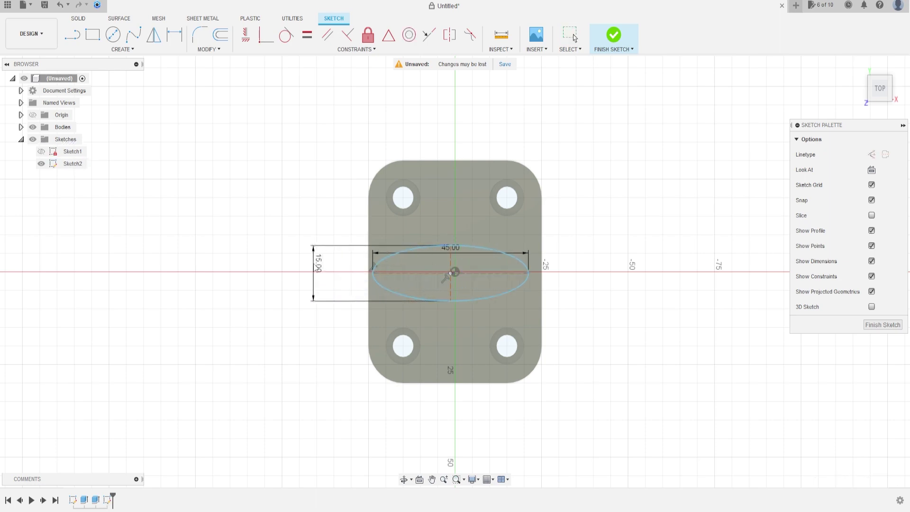
left_click_drag(470, 255, 473, 355)
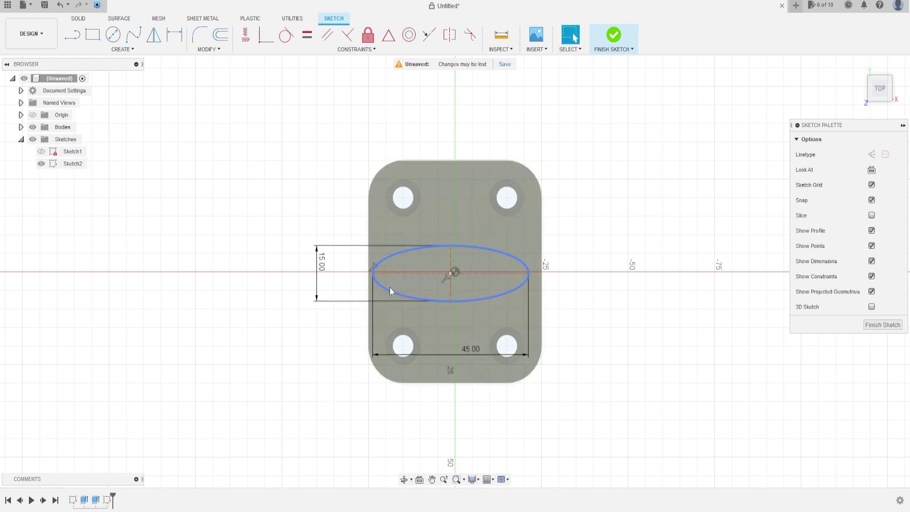
scroll(390, 287, "up", 3)
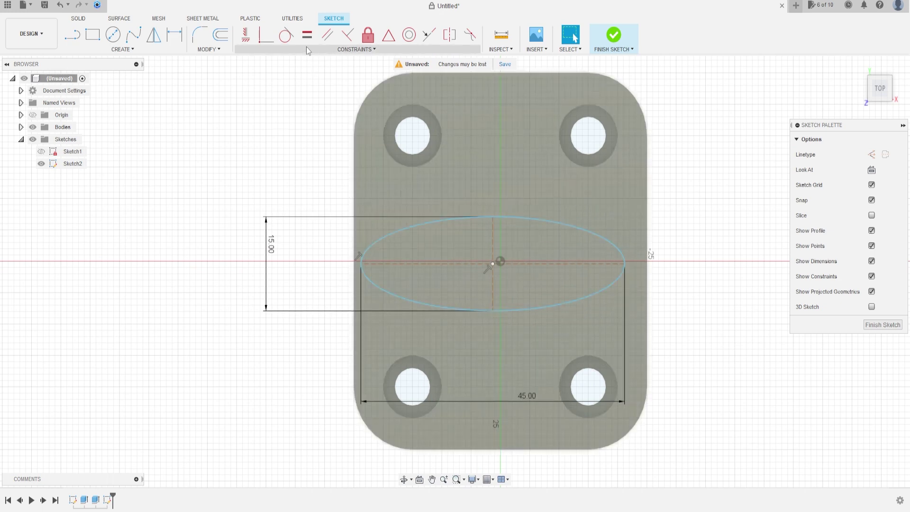
left_click(267, 35)
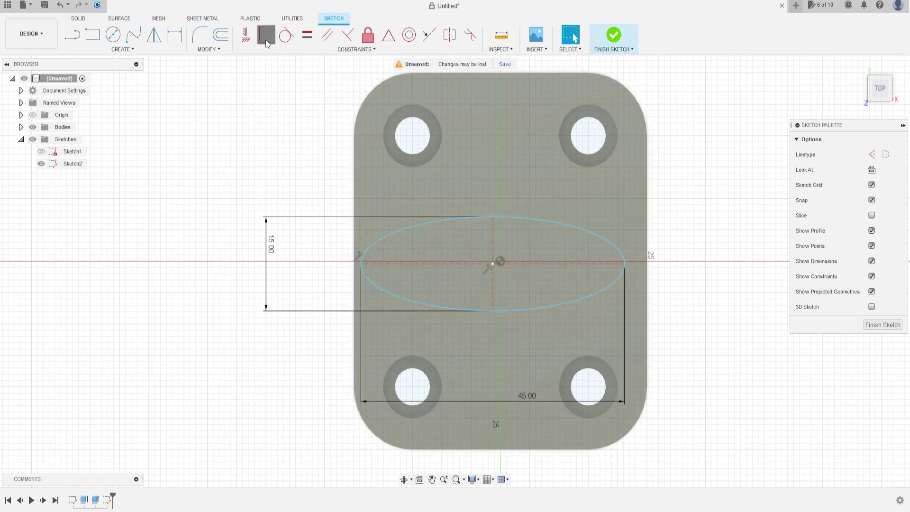
left_click(361, 264)
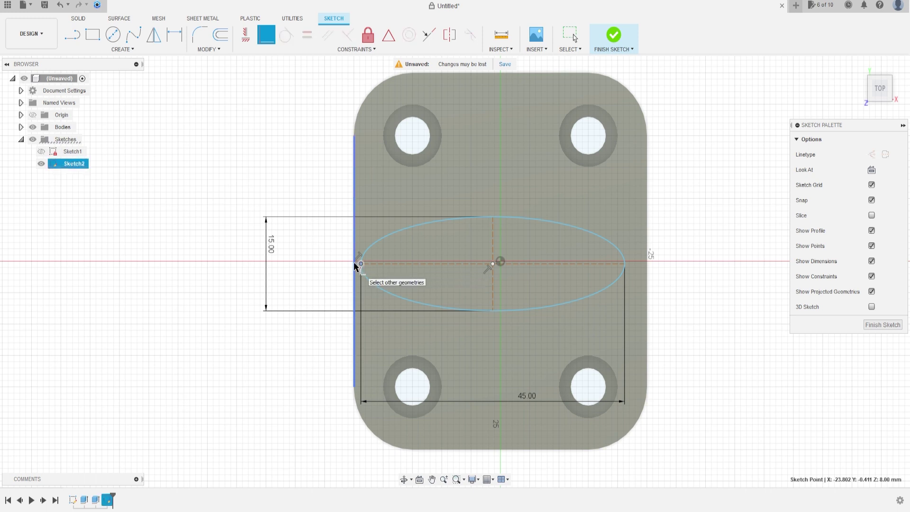
left_click(354, 265)
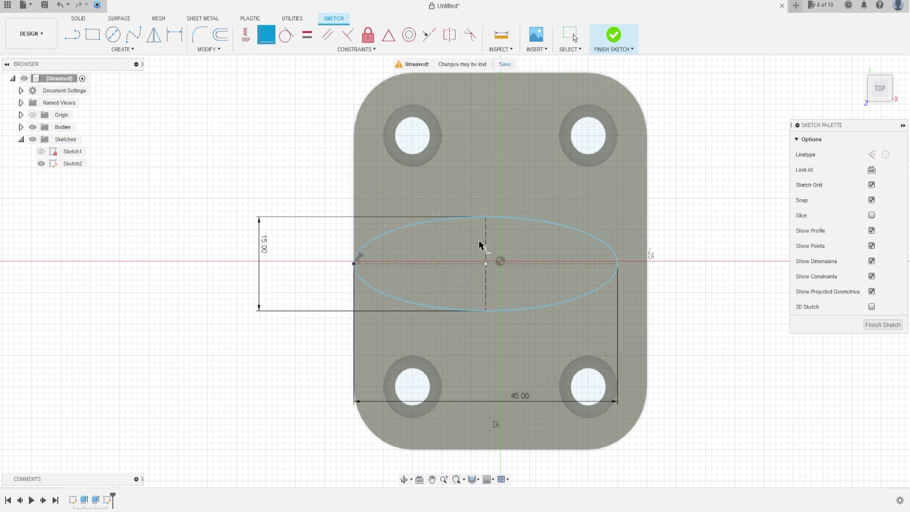
left_click(245, 37)
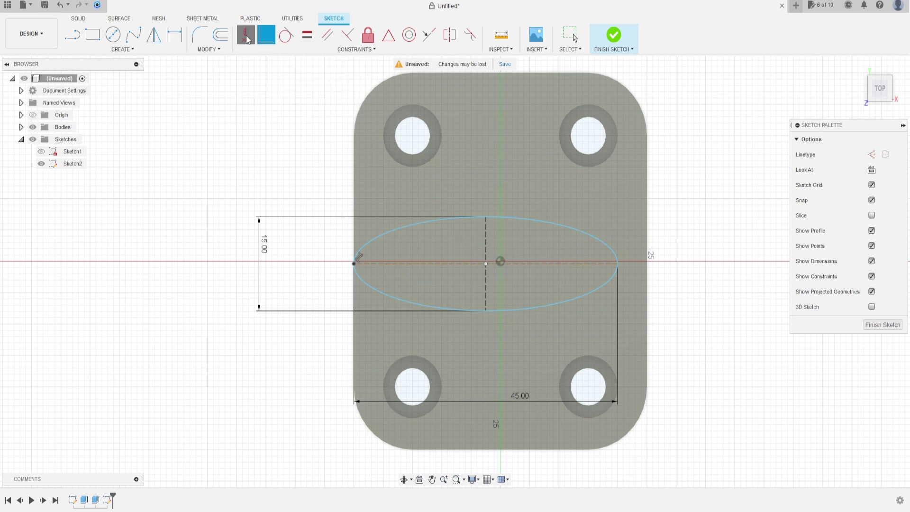
left_click(485, 264)
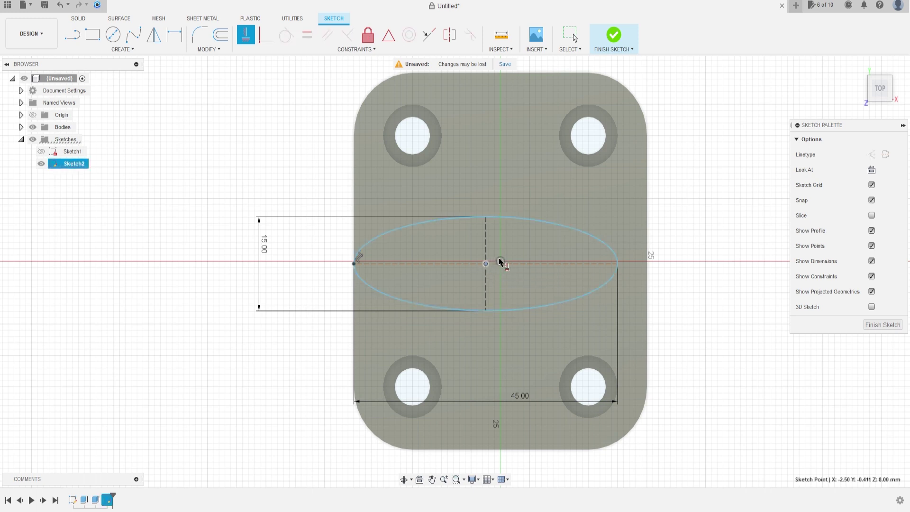
left_click(501, 262)
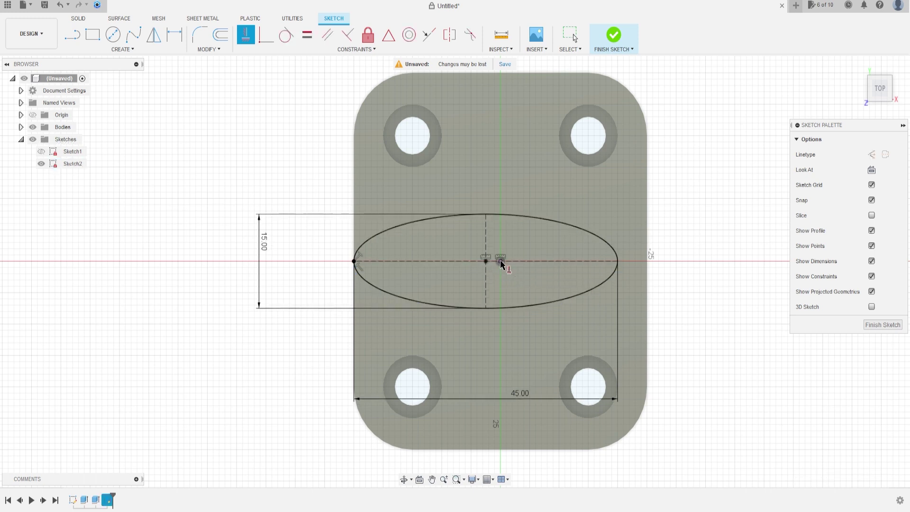
left_click(617, 52)
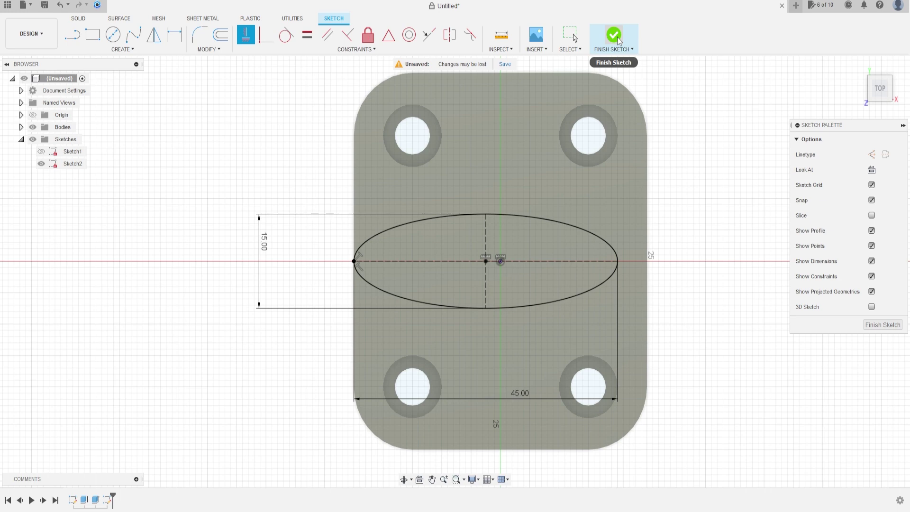
Create a construction plane offset -45 mm from the YZ plane
middle_click_drag(670, 184, 643, 163, "shift")
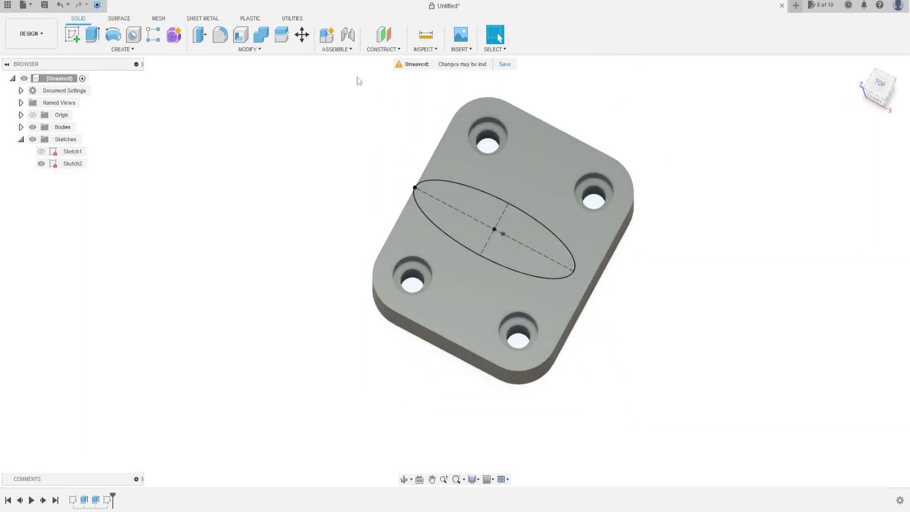
left_click(383, 49)
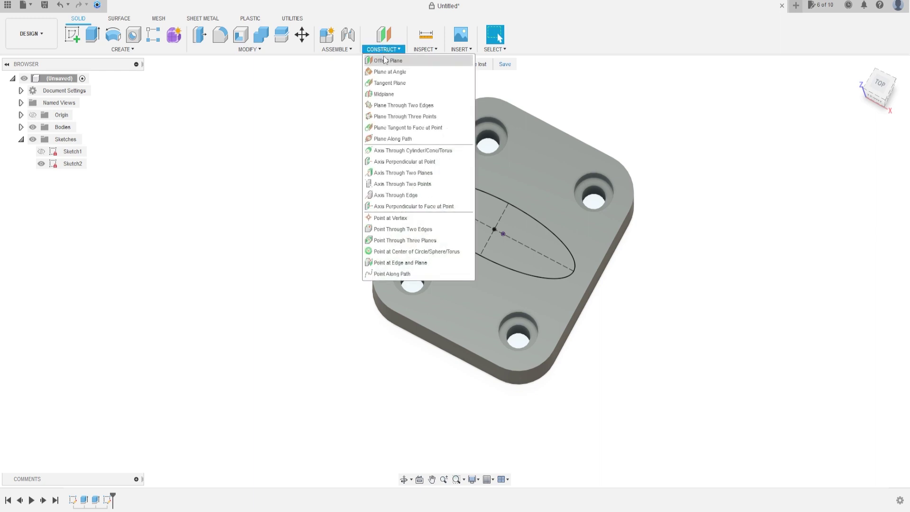
left_click(387, 60)
middle_click_drag(548, 174, 521, 149, "shift")
left_click(515, 208)
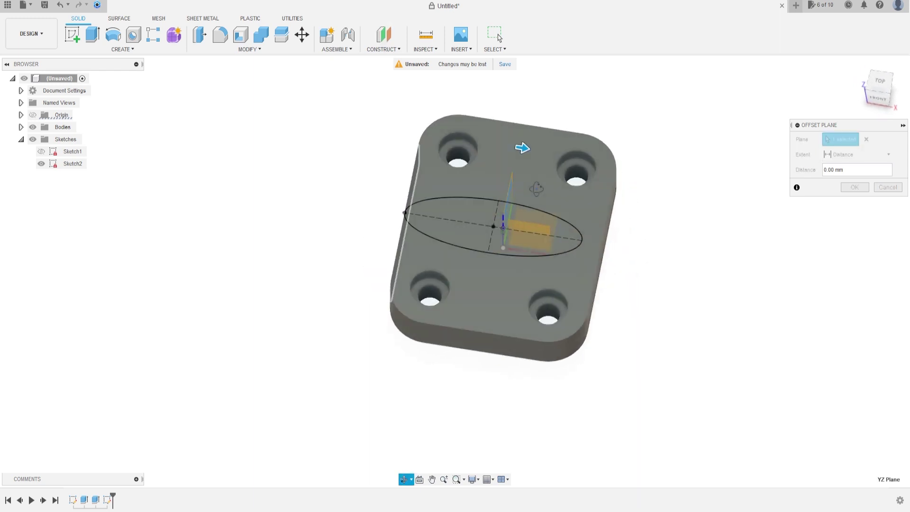
left_click_drag(526, 146, 447, 142)
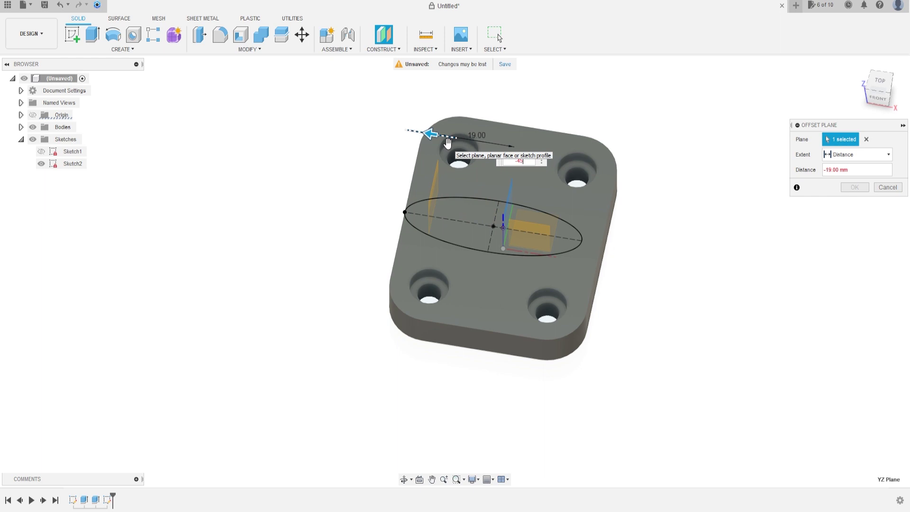
key("Return")
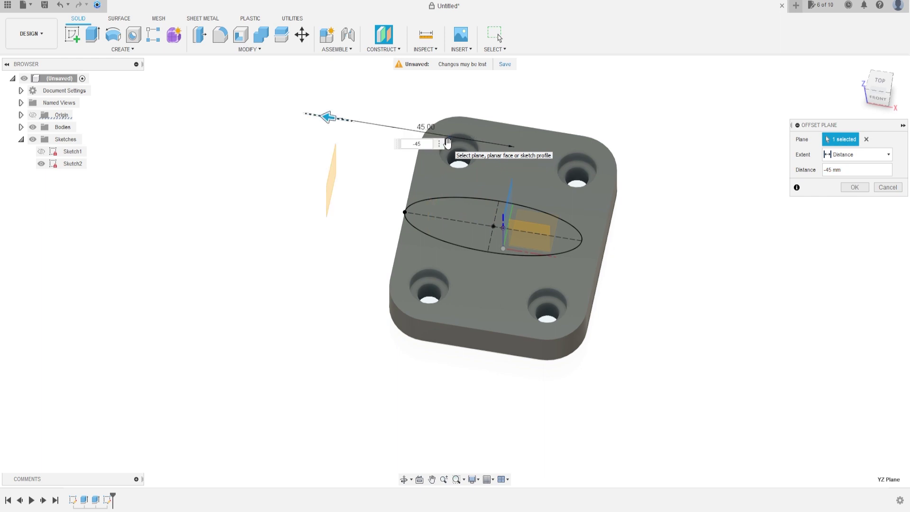
key("Return")
middle_click_drag(379, 122, 321, 101, "shift")
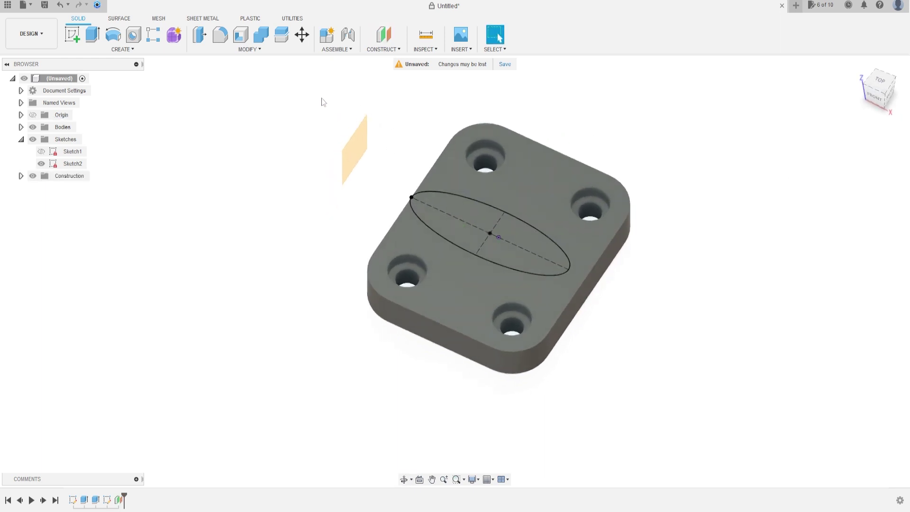
Start a new sketch on the -45 mm offset plane
left_click(74, 35)
middle_click_drag(356, 147, 386, 135, "shift")
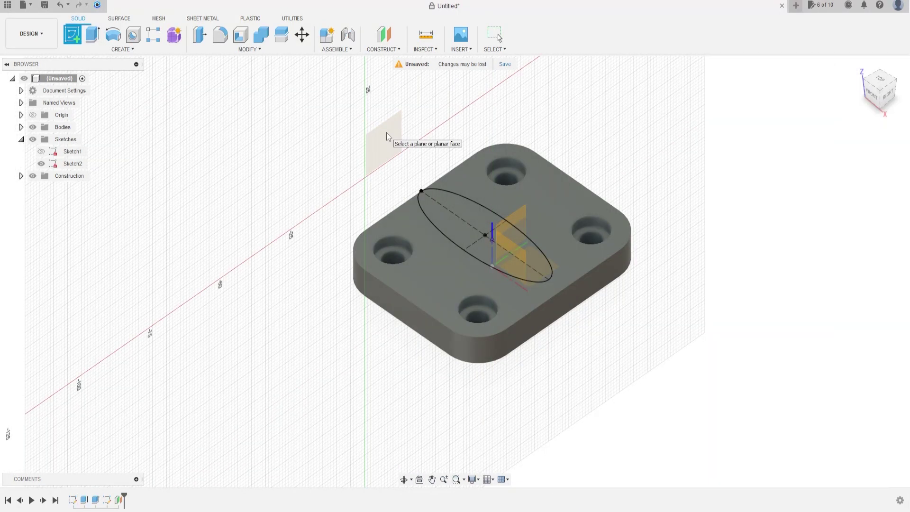
left_click(386, 135)
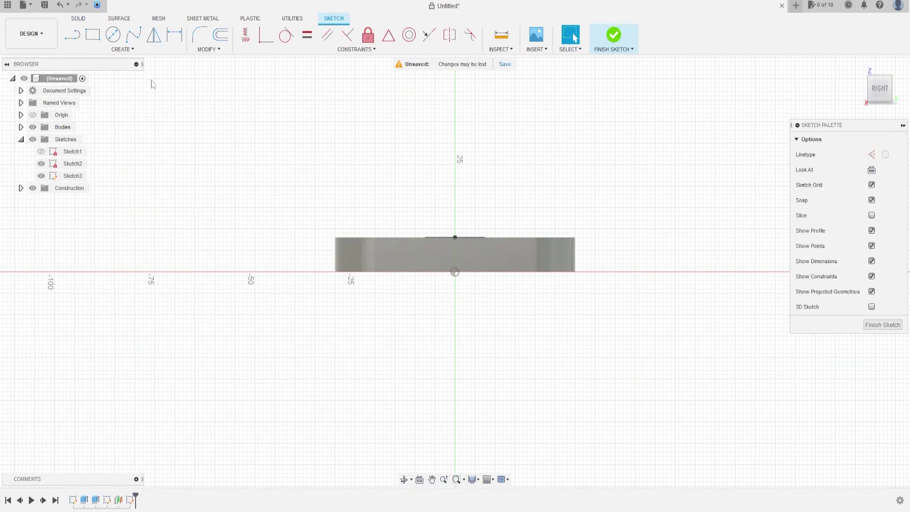
Draw an upright ellipse with a 20 mm vertical axis and 15 mm width, dimensions moved aside
left_click(130, 52)
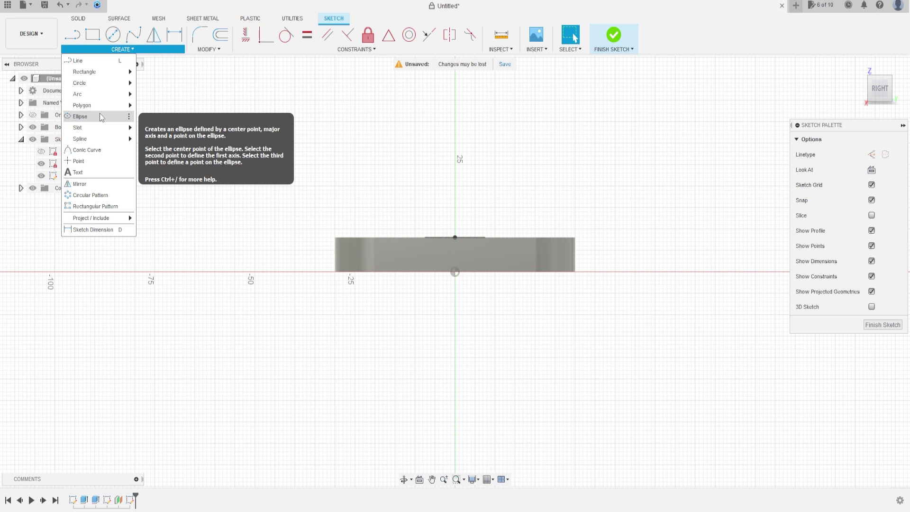
left_click(101, 116)
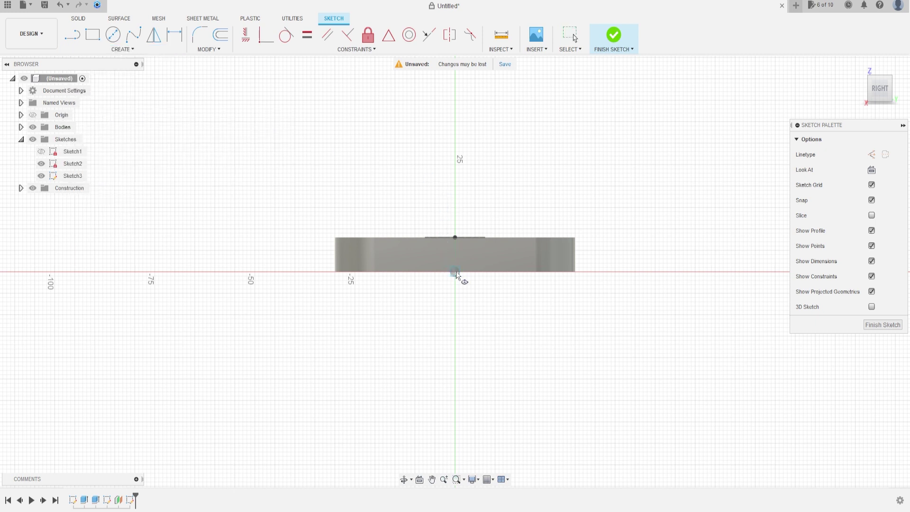
left_click(455, 84)
middle_click_drag(456, 126, 457, 245)
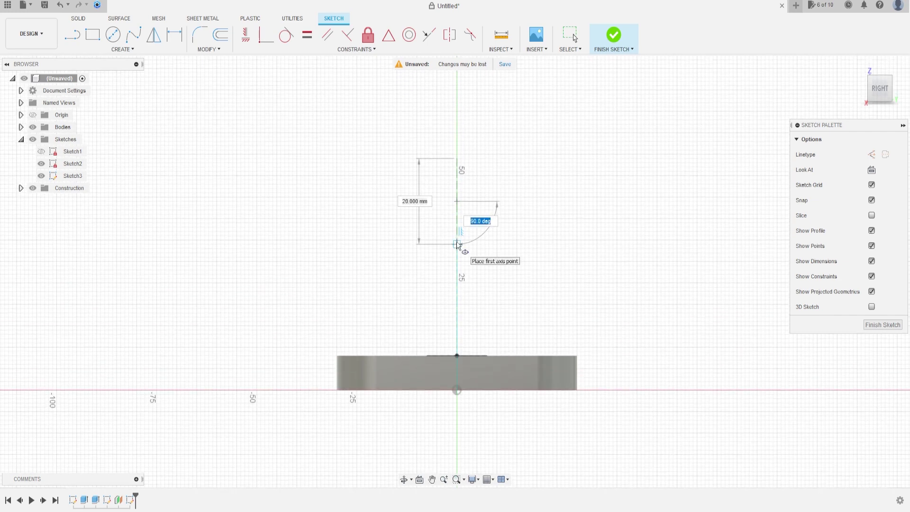
key("Tab")
type("20")
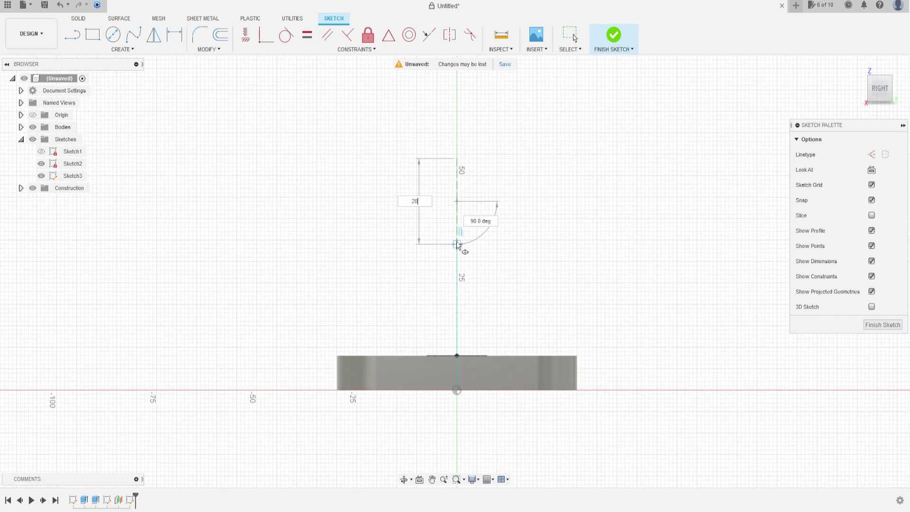
key("Return")
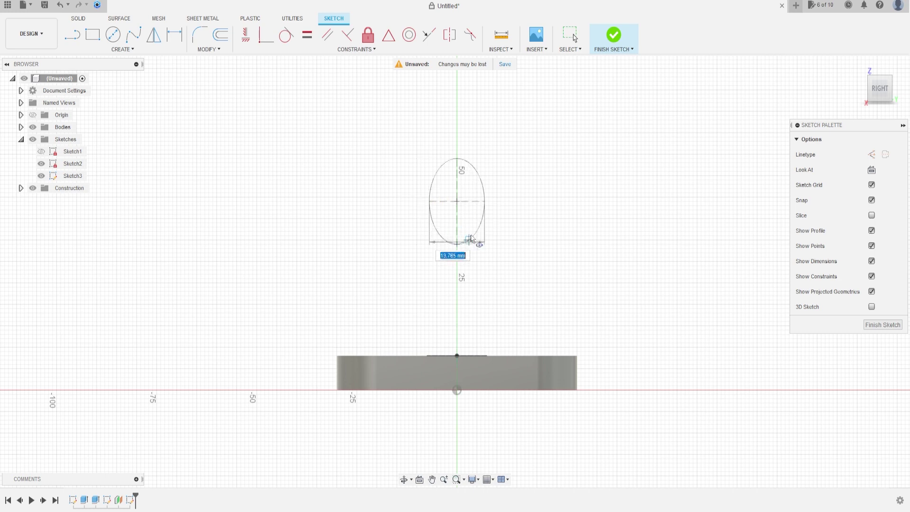
type("15")
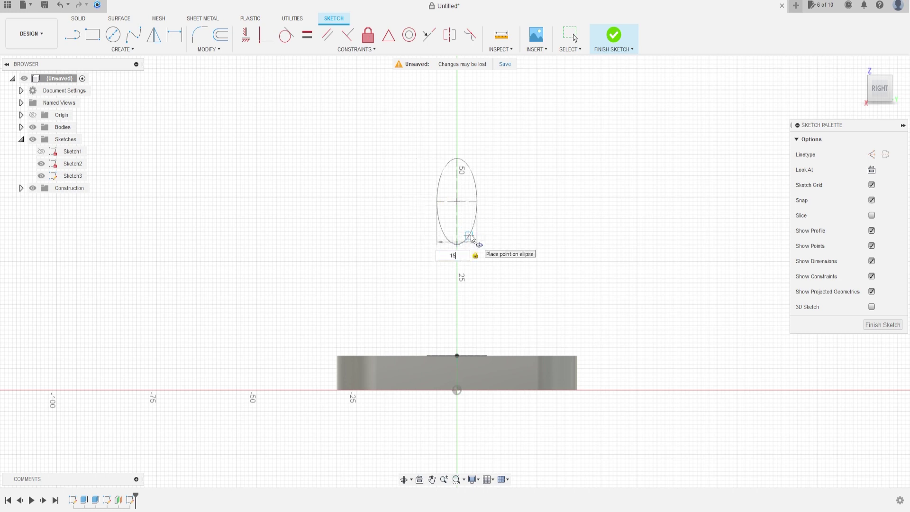
key("Return")
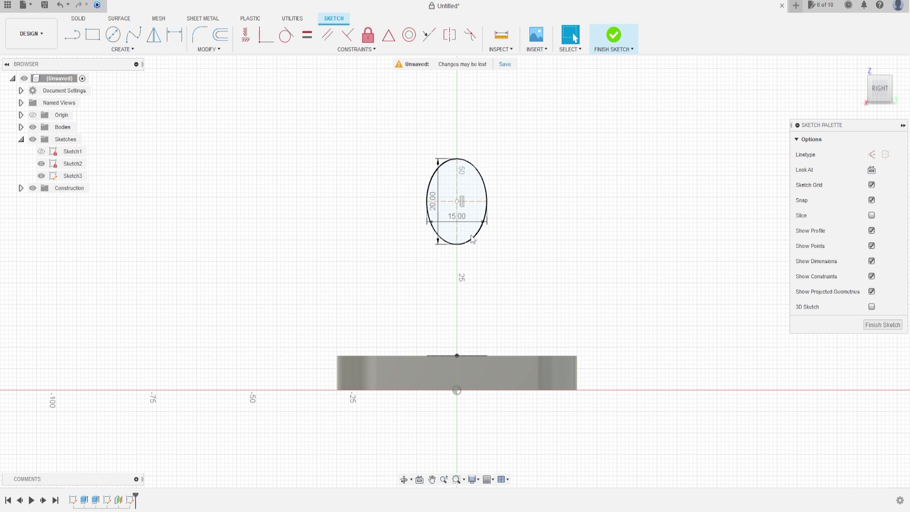
left_click_drag(435, 217, 379, 217)
left_click_drag(454, 225, 459, 130)
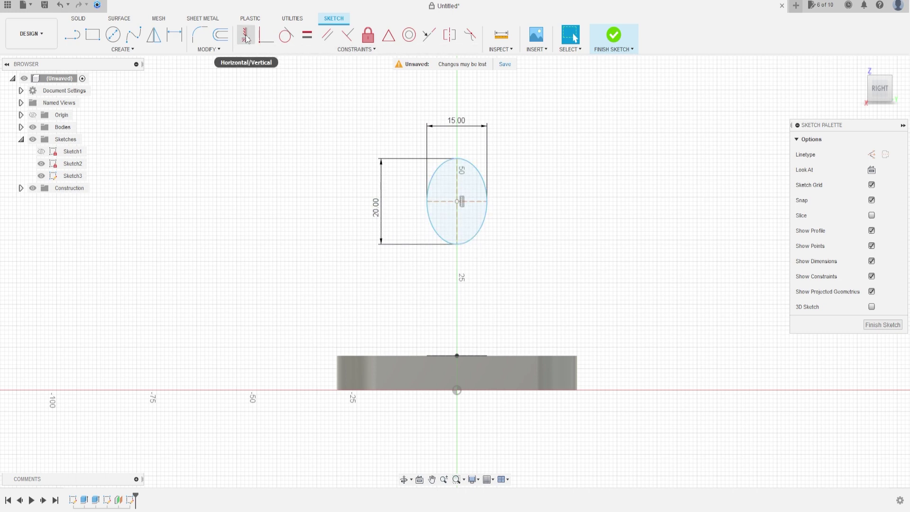
Align the ellipse centre vertically with the origin, dimension it 48 mm high, and finish Sketch3
left_click(245, 36)
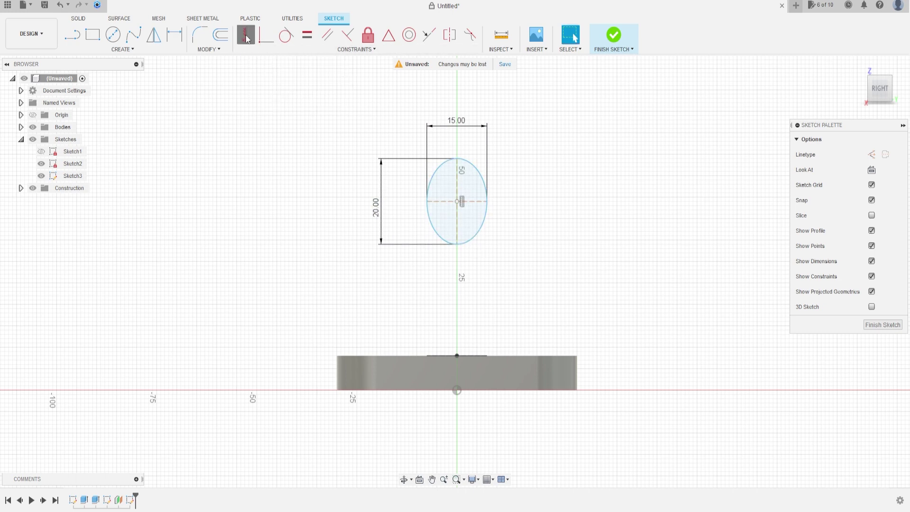
left_click(457, 203)
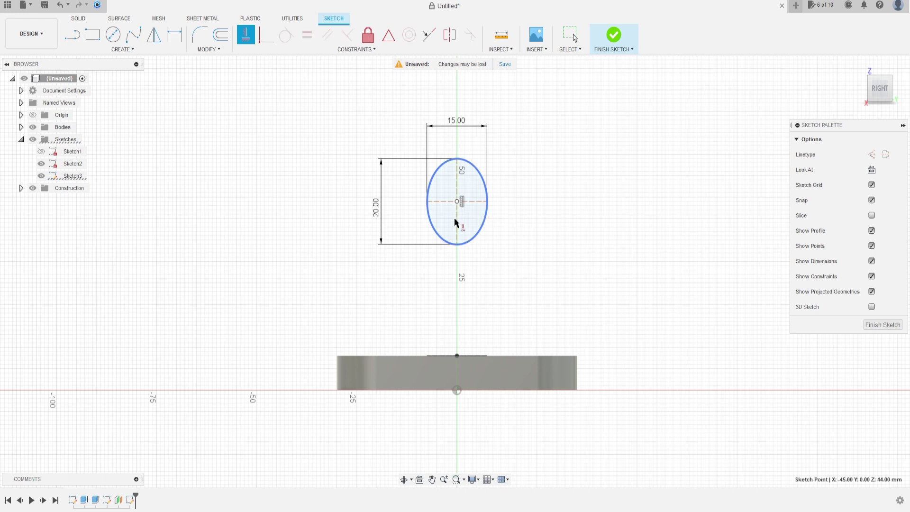
left_click(457, 391)
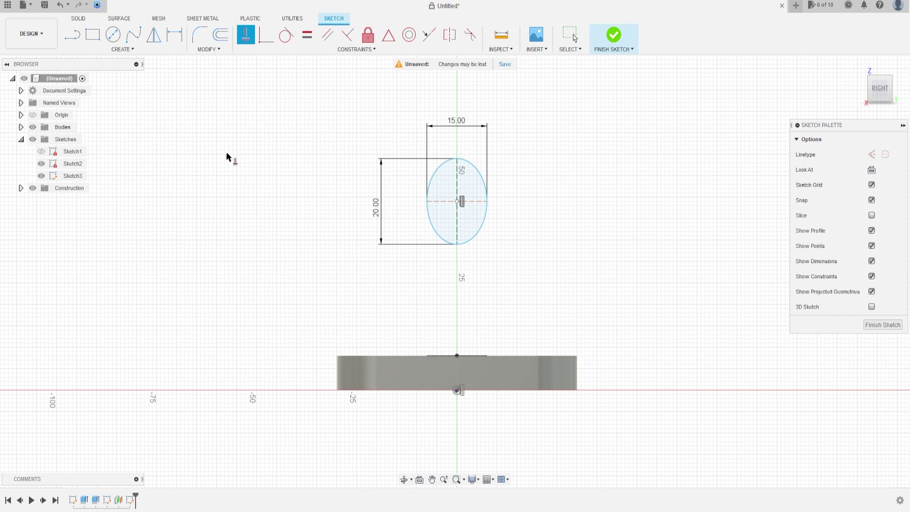
left_click(174, 41)
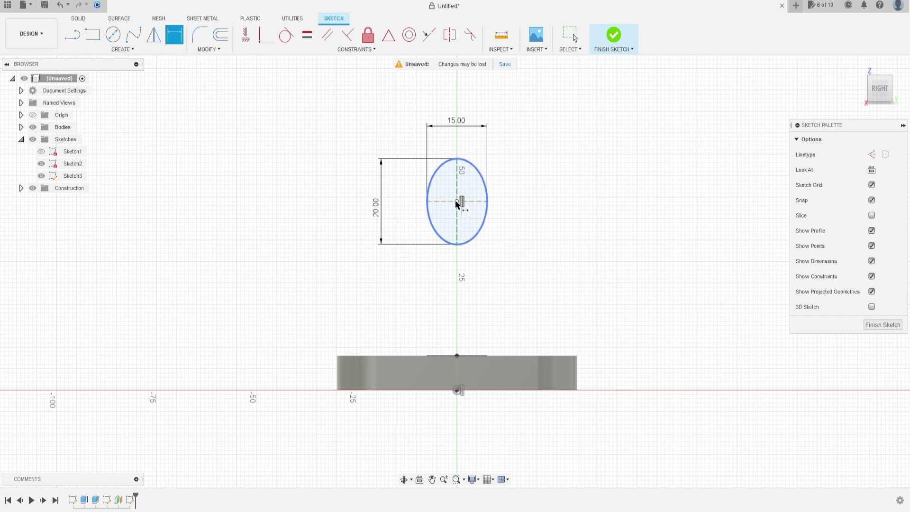
left_click(458, 391)
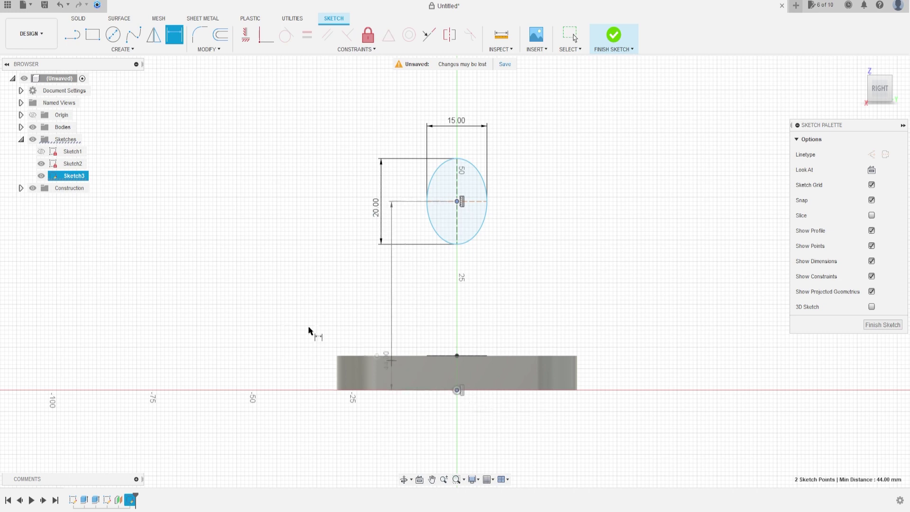
left_click(251, 283)
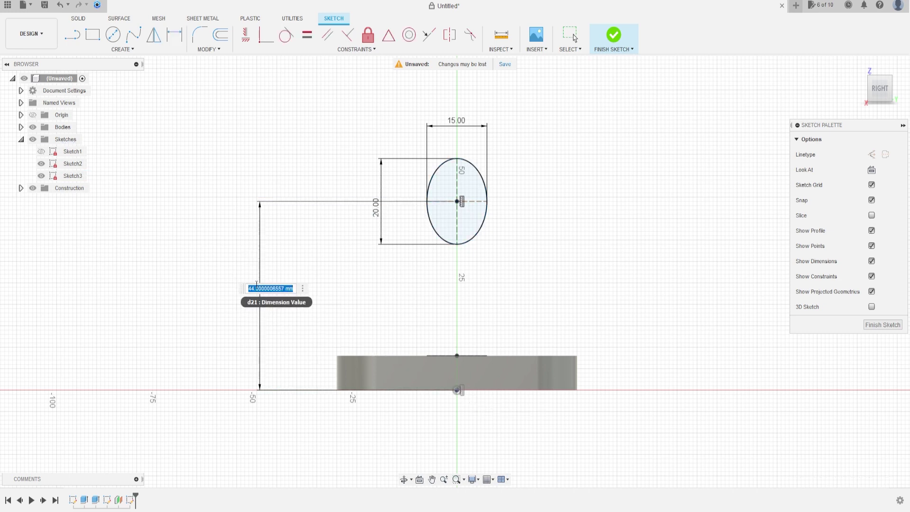
type("48")
key("Return")
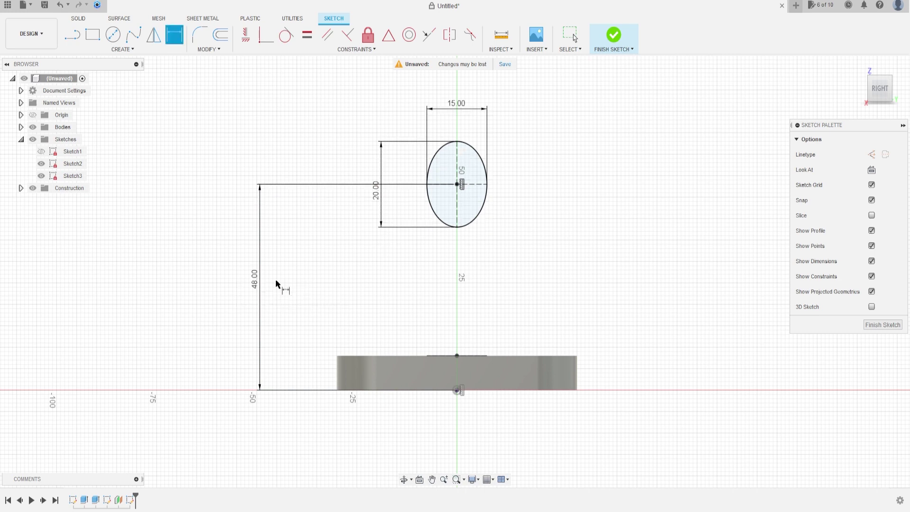
left_click(614, 38)
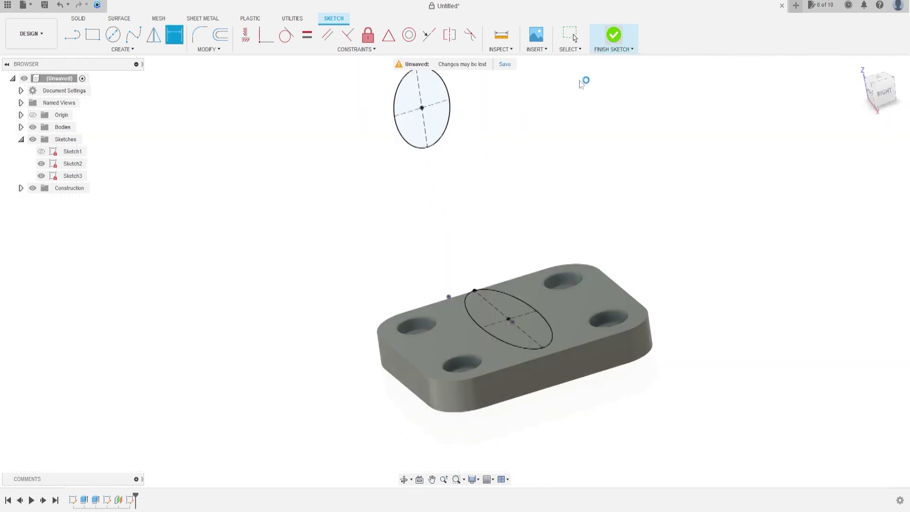
Start a new sketch on the front plane through the plate
scroll(488, 225, "down", 2)
mouse_move(488, 225)
middle_mouse_down()
mouse_move(467, 254)
mouse_move(454, 254)
middle_mouse_up()
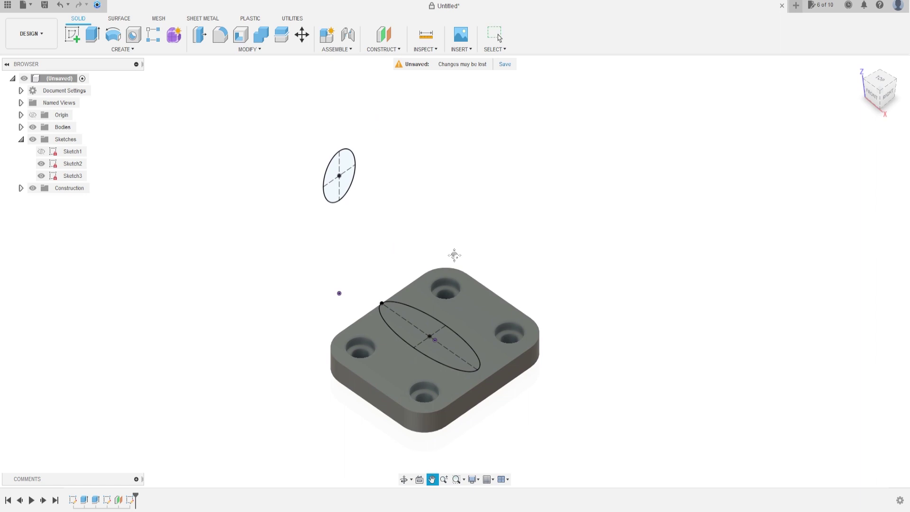
left_click(74, 36)
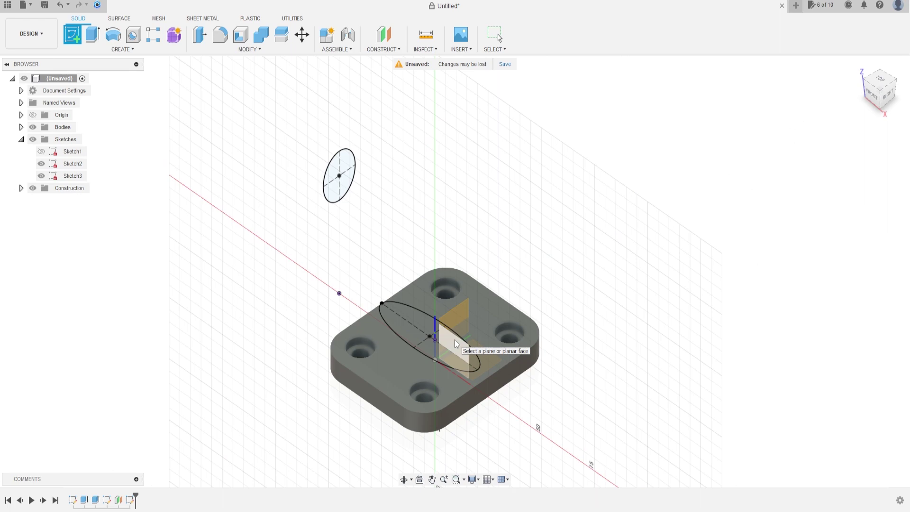
left_click(455, 341)
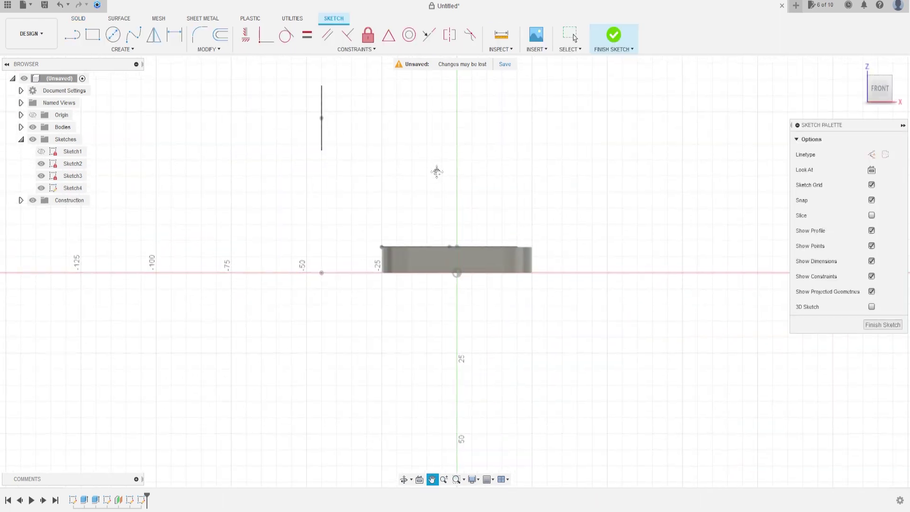
middle_click_drag(455, 223, 454, 240)
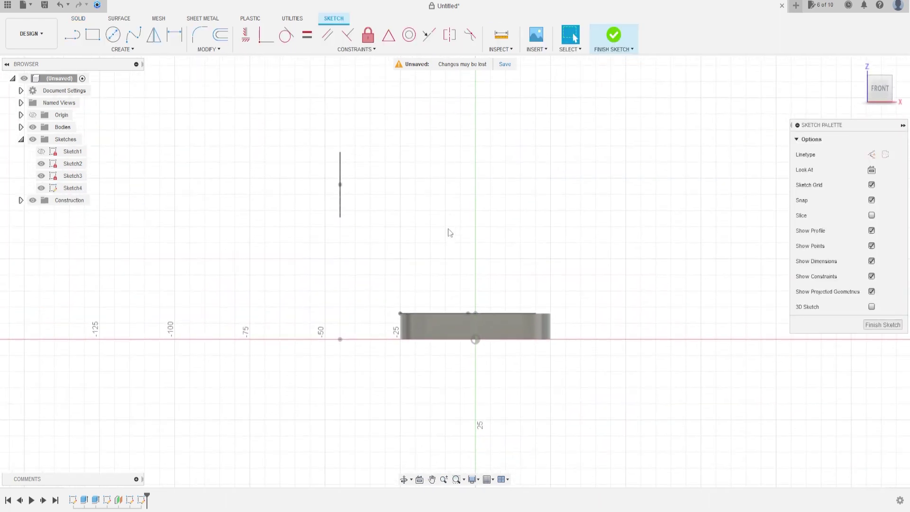
Project the upright ellipse and the base ellipse into Sketch4
left_click(123, 49)
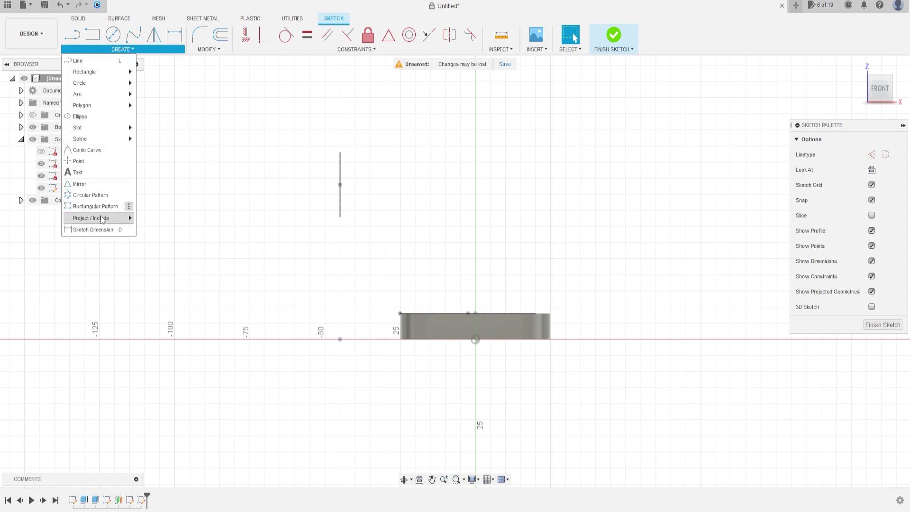
mouse_move(101, 220)
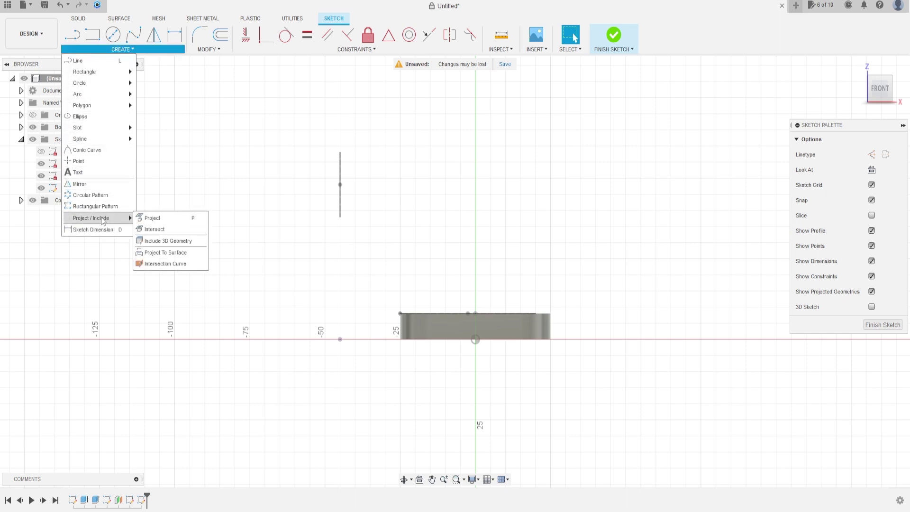
left_click(158, 221)
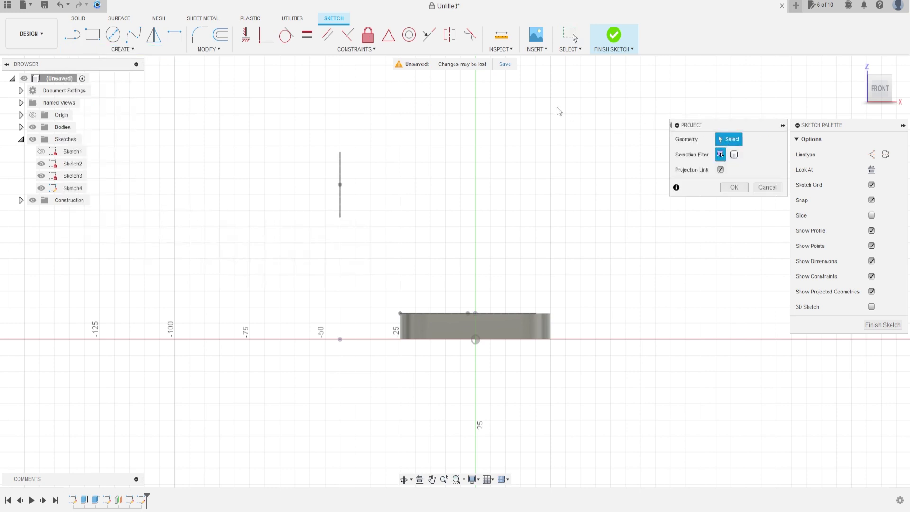
left_click(863, 69)
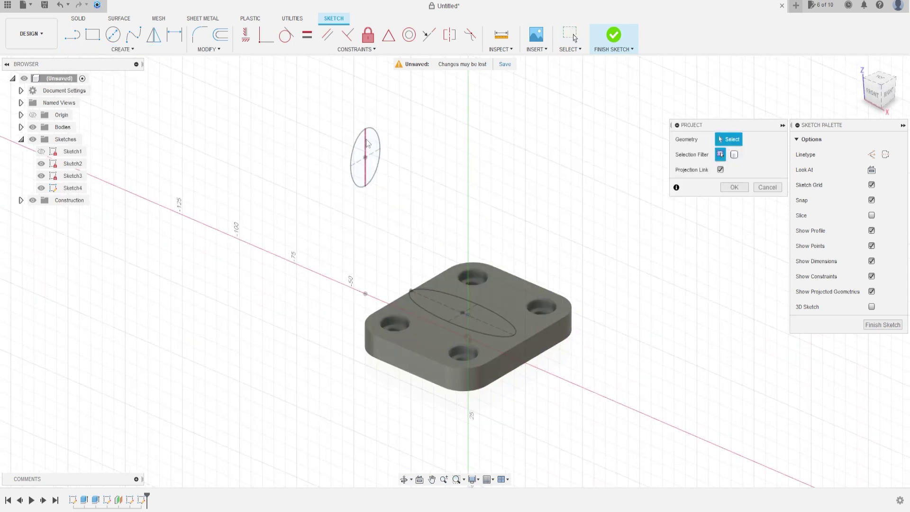
left_click(368, 144)
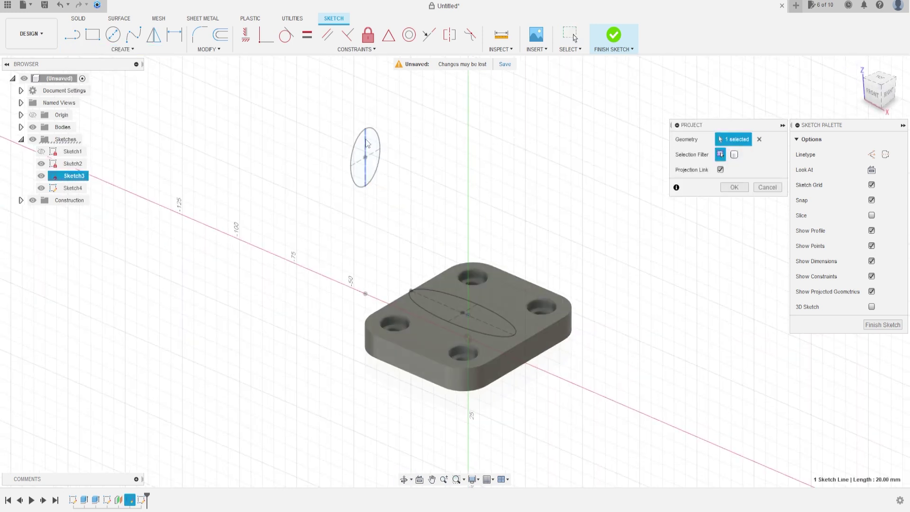
left_click(451, 308)
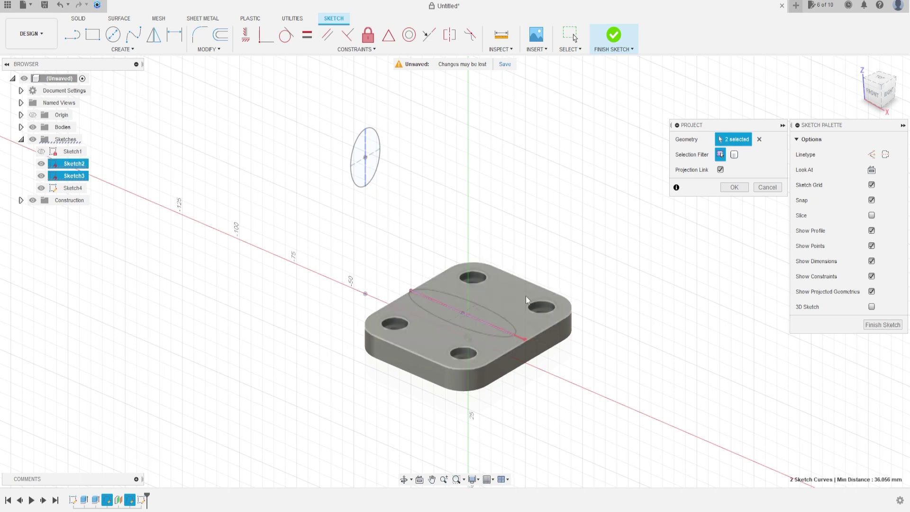
left_click(734, 188)
middle_click_drag(496, 167, 553, 142, "shift")
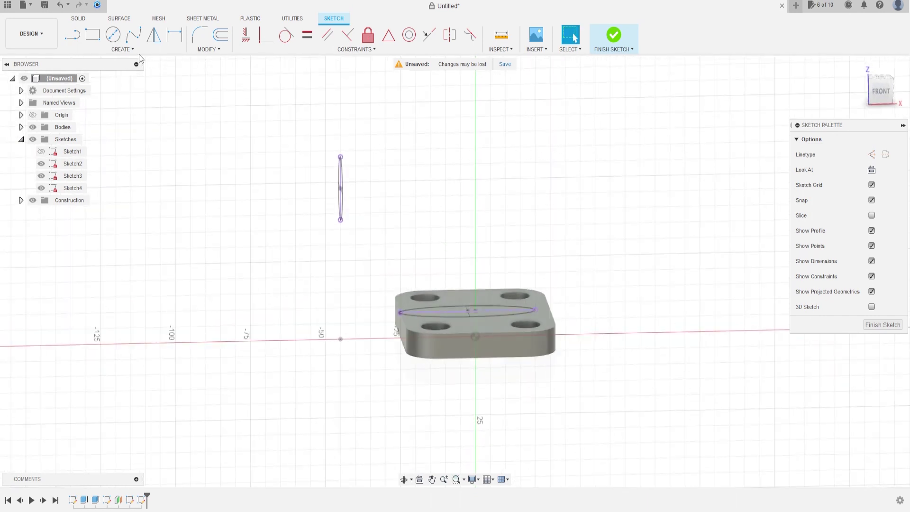
Draw inner and outer three-point arcs linking the upper ellipse's ends to the base ellipse's ends
left_click(135, 50)
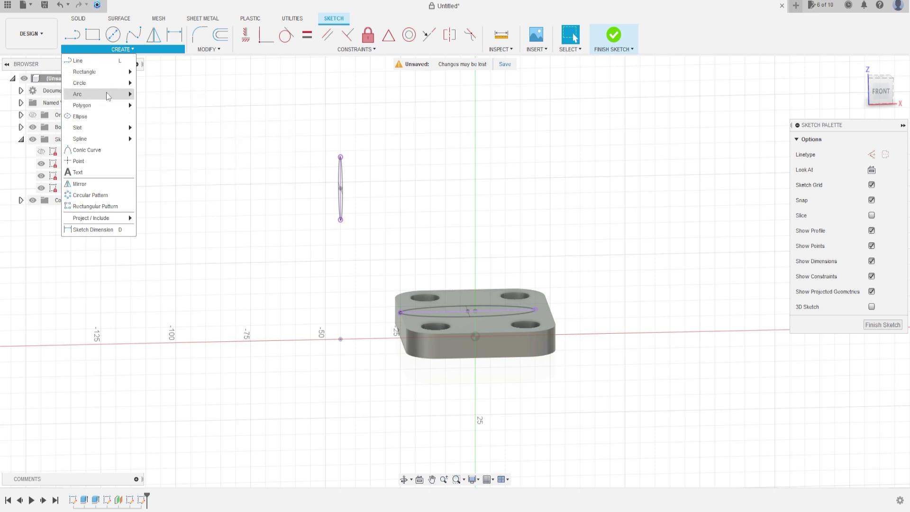
mouse_move(109, 95)
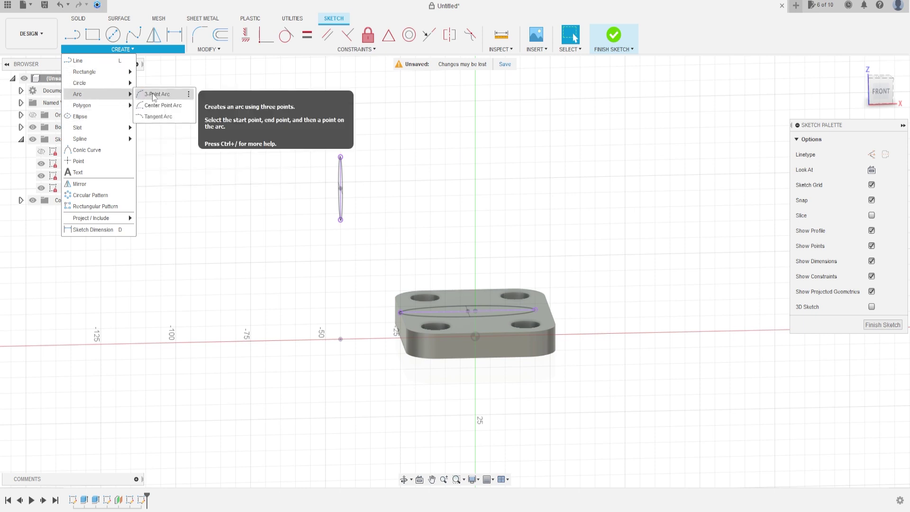
left_click(153, 97)
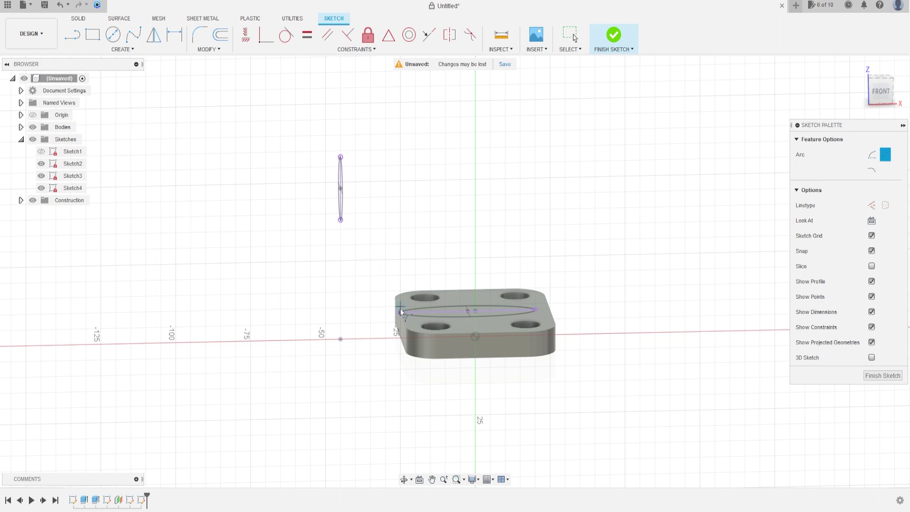
left_click(402, 311)
left_click(341, 219)
left_click(357, 232)
left_click(536, 311)
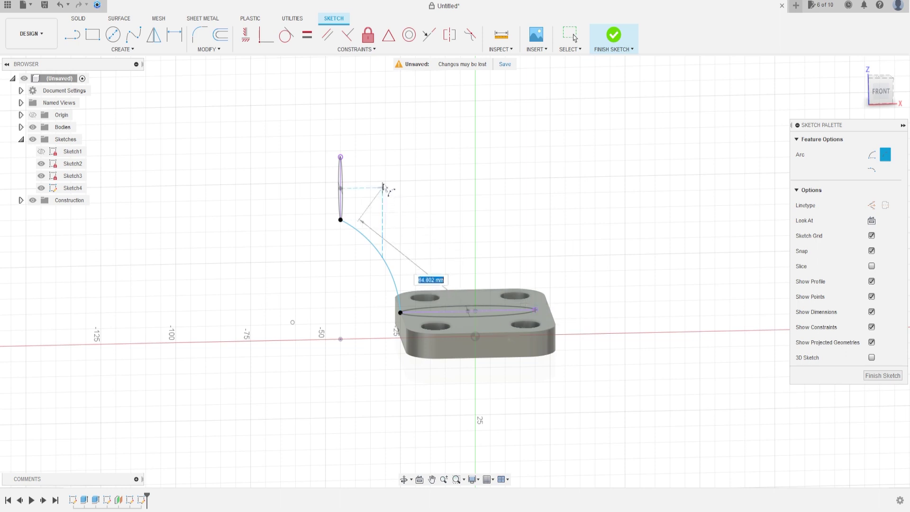
left_click(340, 156)
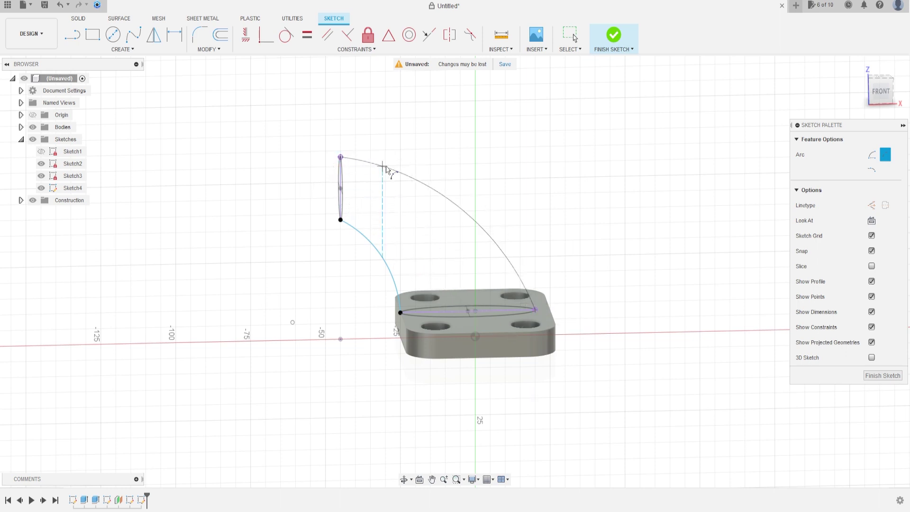
left_click(394, 171)
middle_click_drag(573, 187, 570, 176, "shift")
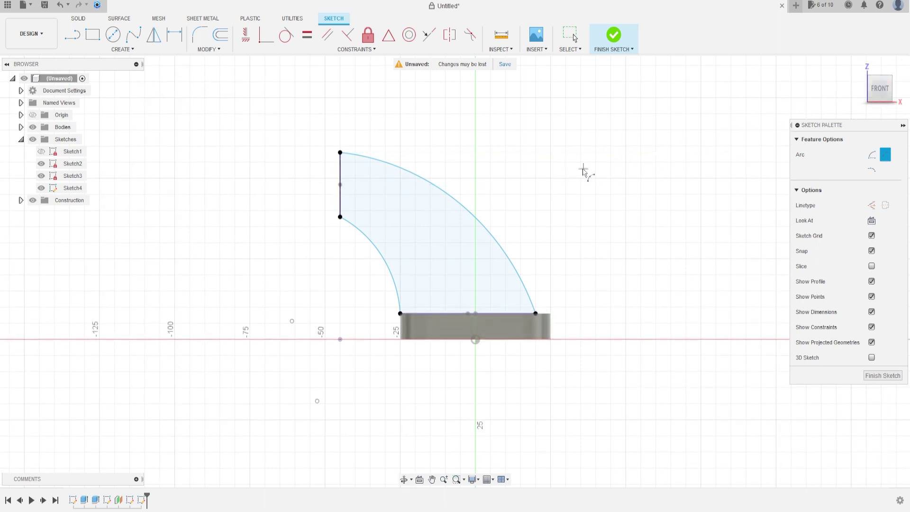
key("Escape")
Dimension the outer arc radius to 70 mm and the inner arc radius to 32 mm
left_click(179, 40)
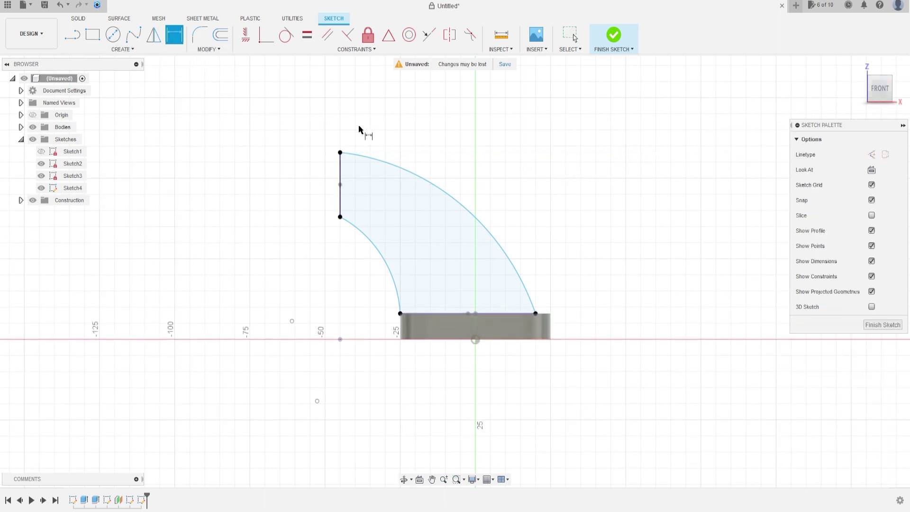
left_click(480, 188)
left_click(493, 181)
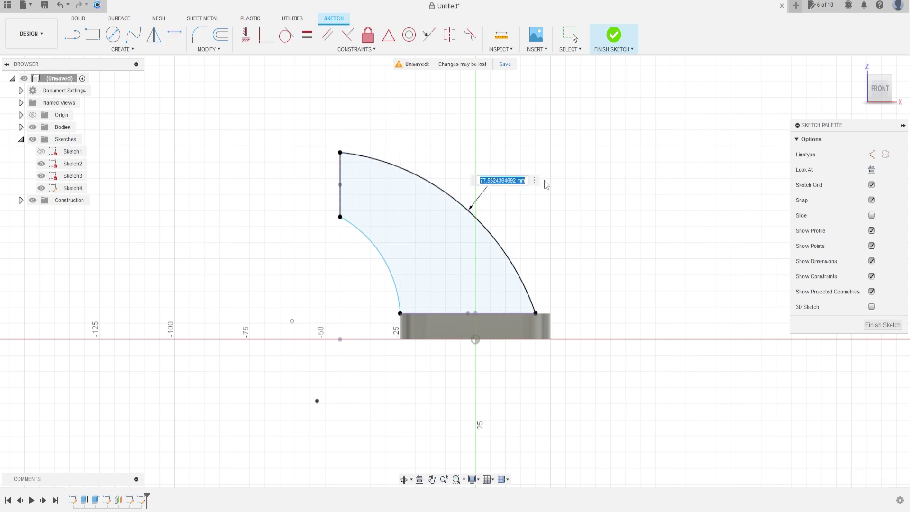
type("70")
key("Return")
left_click(379, 253)
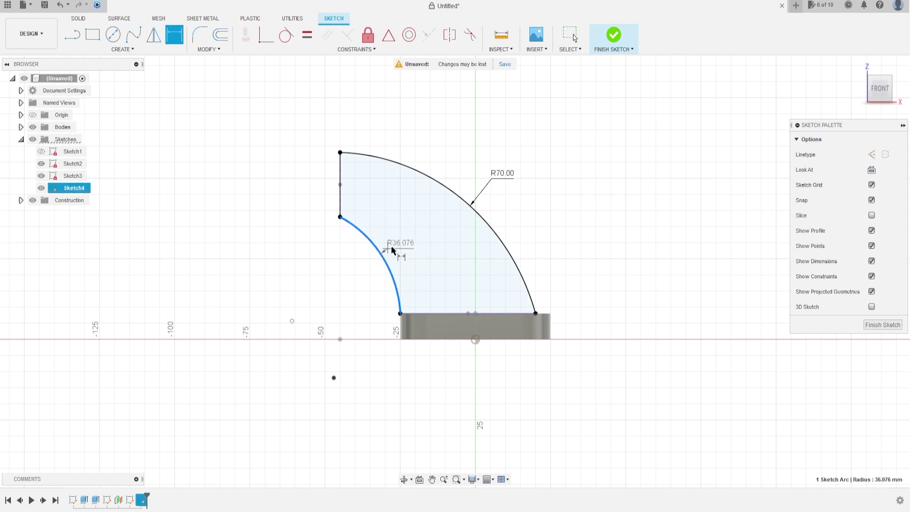
left_click(402, 242)
type("32")
key("Return")
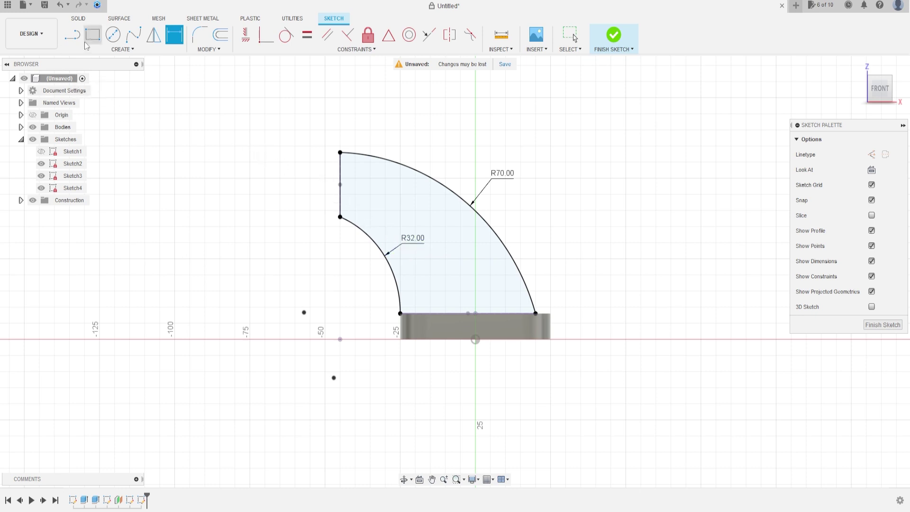
Draw a circle at the upper ellipse's midpoint through the arm's top and a concentric 12 mm circle, then finish Sketch4
left_click(114, 36)
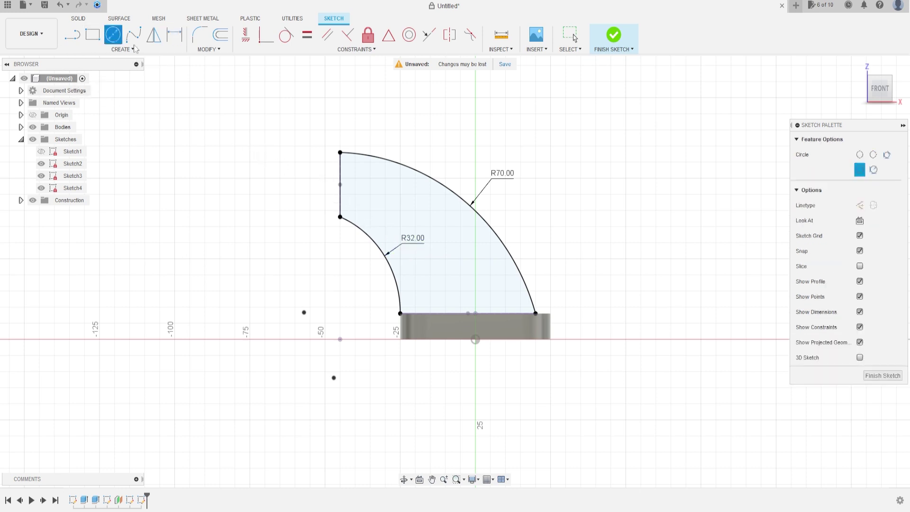
left_click(340, 185)
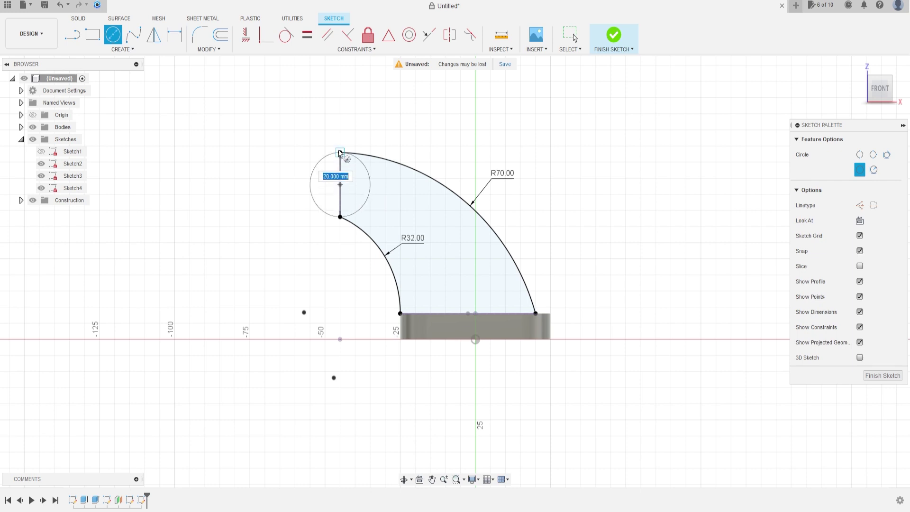
left_click(339, 153)
left_click(339, 184)
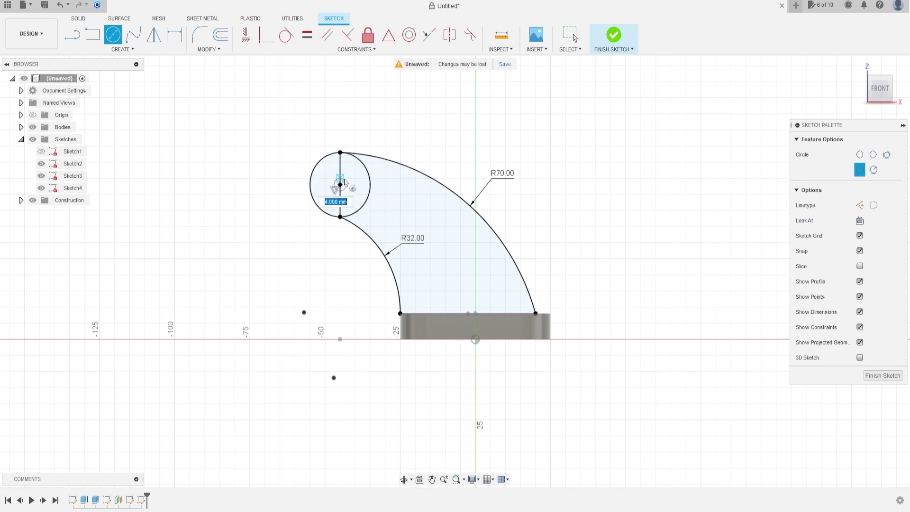
type("12")
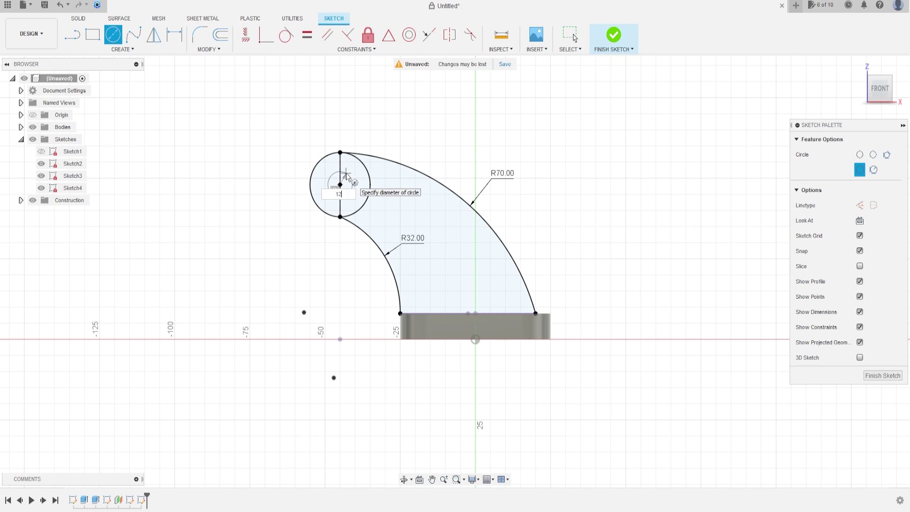
key("Return")
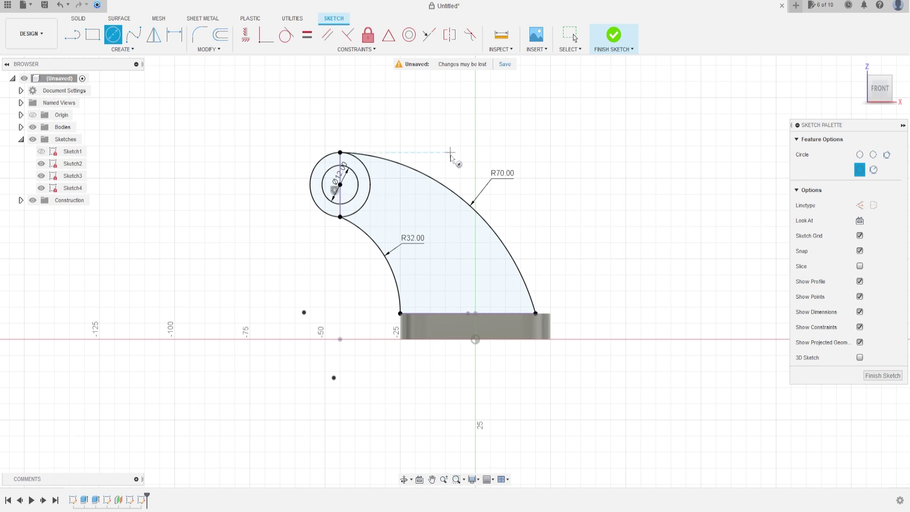
left_click(622, 36)
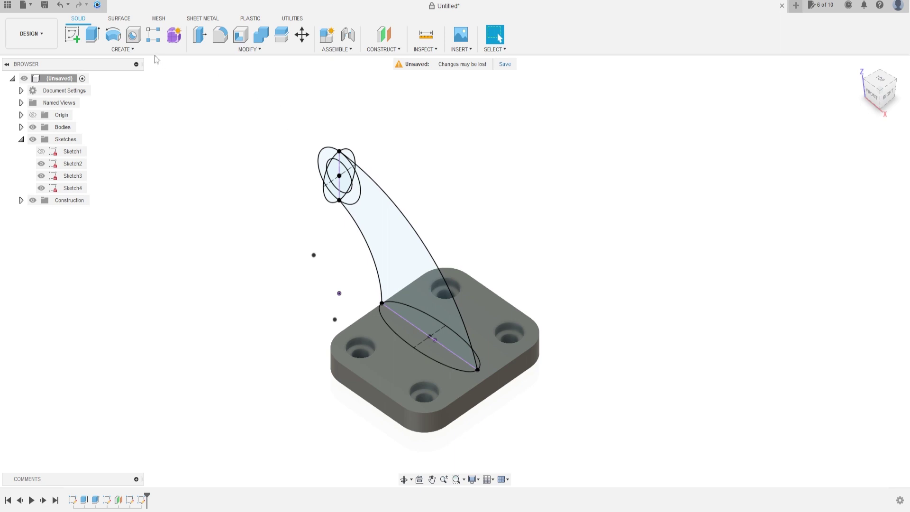
Start a loft using the base ellipse and the upper ellipse as profiles
left_click(122, 51)
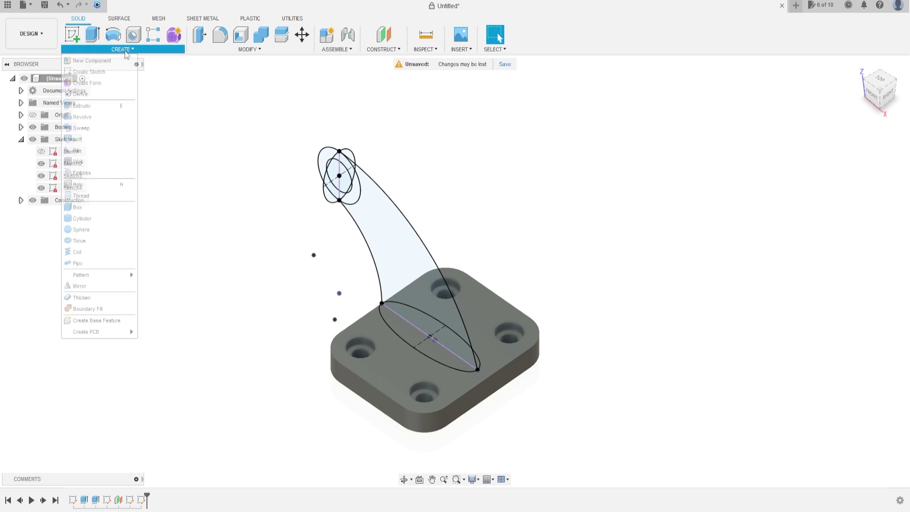
left_click(98, 139)
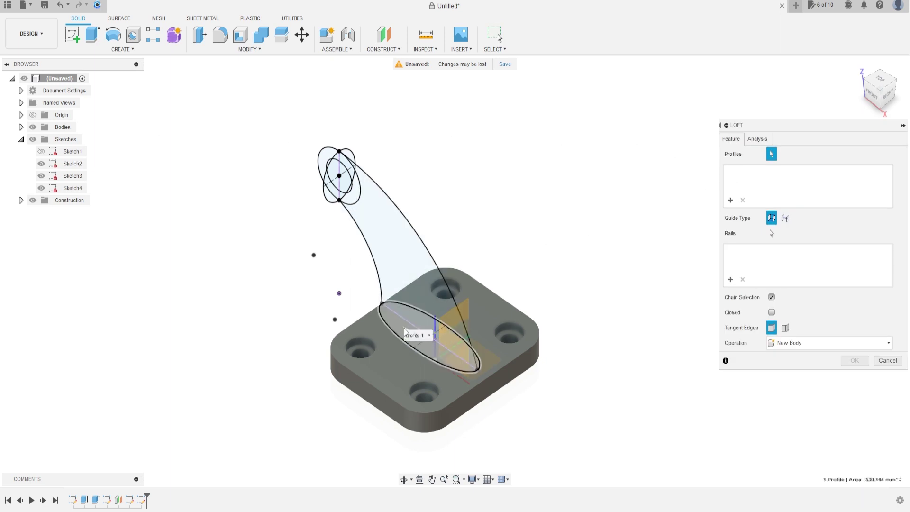
left_click(403, 328)
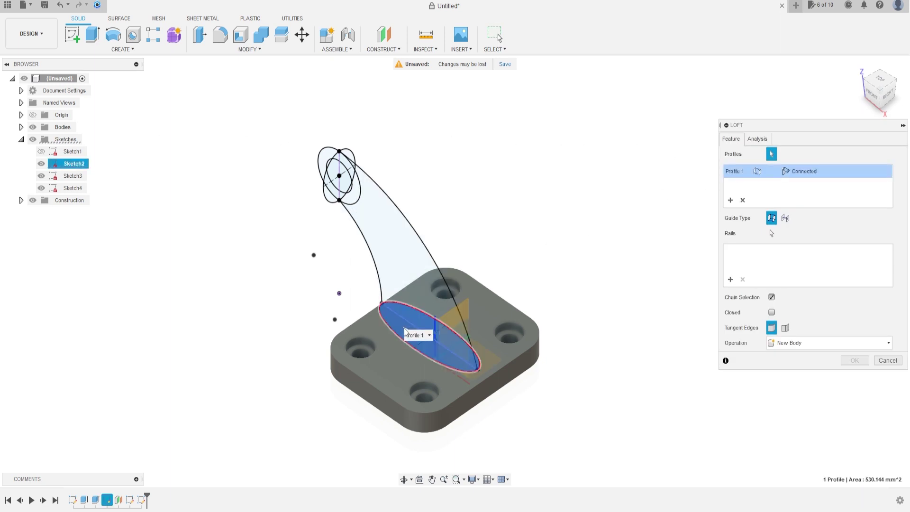
left_click(333, 188)
middle_click_drag(465, 190, 481, 179, "shift")
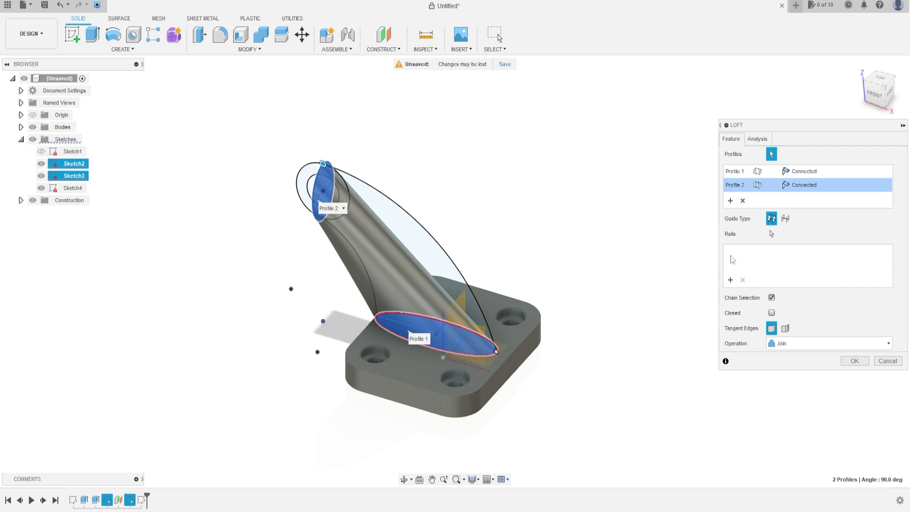
Guide the loft along the outer and inner arcs, join it to the plate, and show the sketch again
left_click(730, 280)
left_click(422, 225)
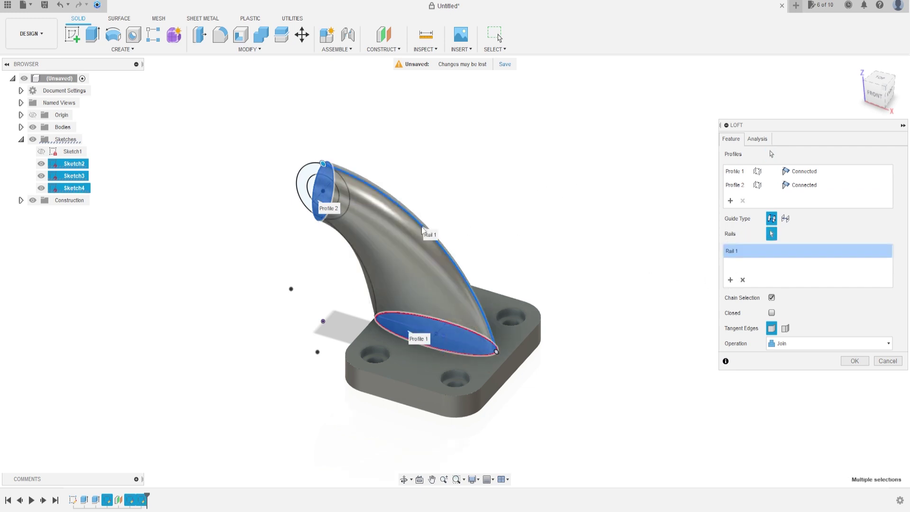
left_click(363, 265)
mouse_move(477, 198)
middle_mouse_down("shift")
mouse_move(441, 192)
mouse_move(484, 186)
middle_mouse_up("shift")
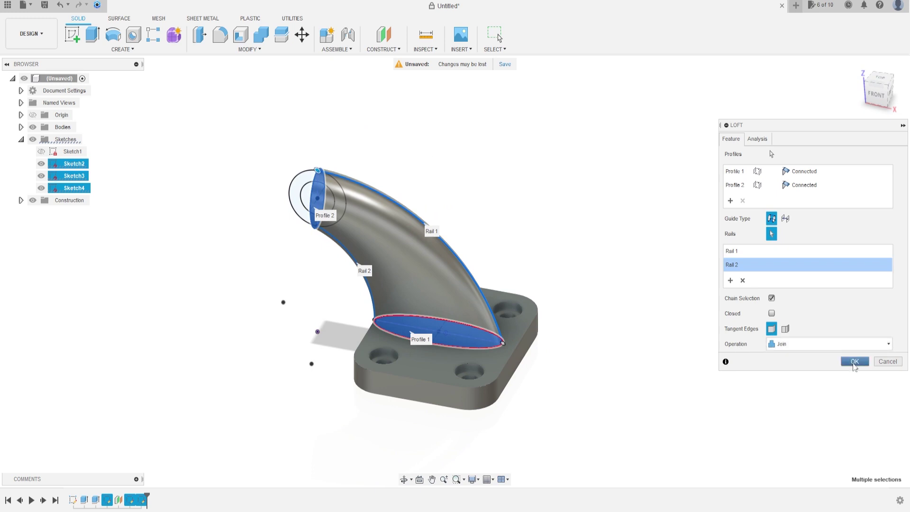
left_click(854, 362)
middle_click_drag(581, 209, 314, 200, "shift")
left_click(41, 187)
middle_click_drag(457, 158, 364, 145, "shift")
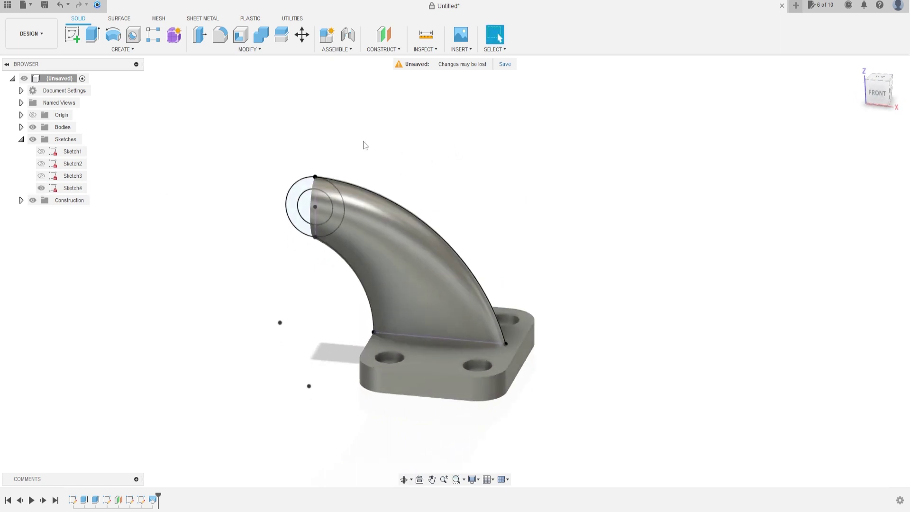
Select both halves of the ring between the two circles as the extrude profile
left_click(94, 38)
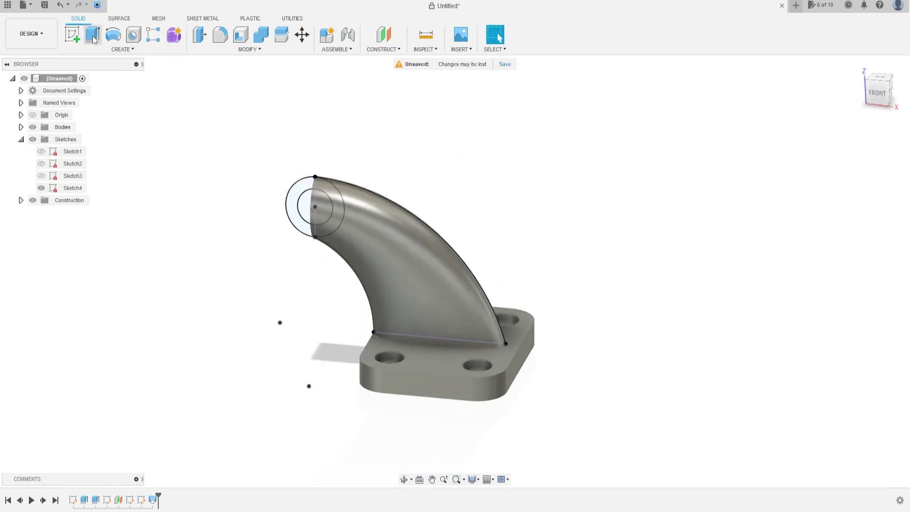
left_click(294, 194)
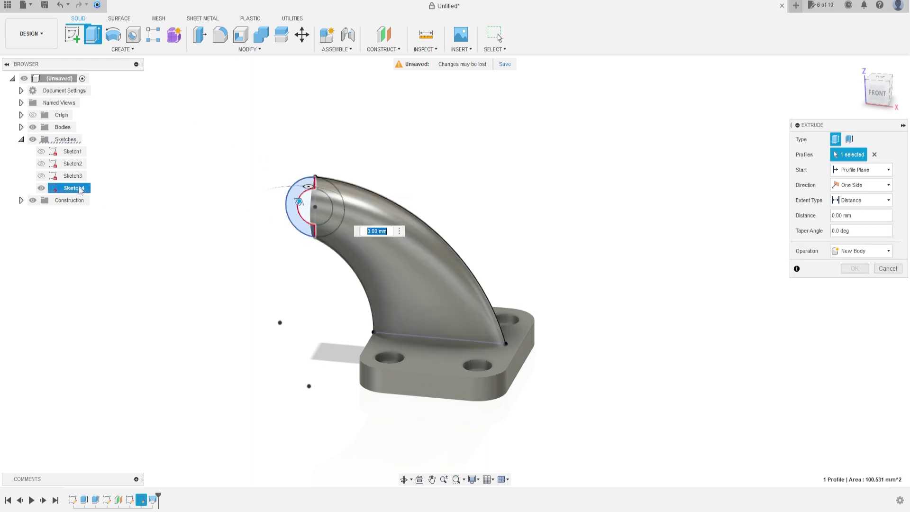
left_click(32, 127)
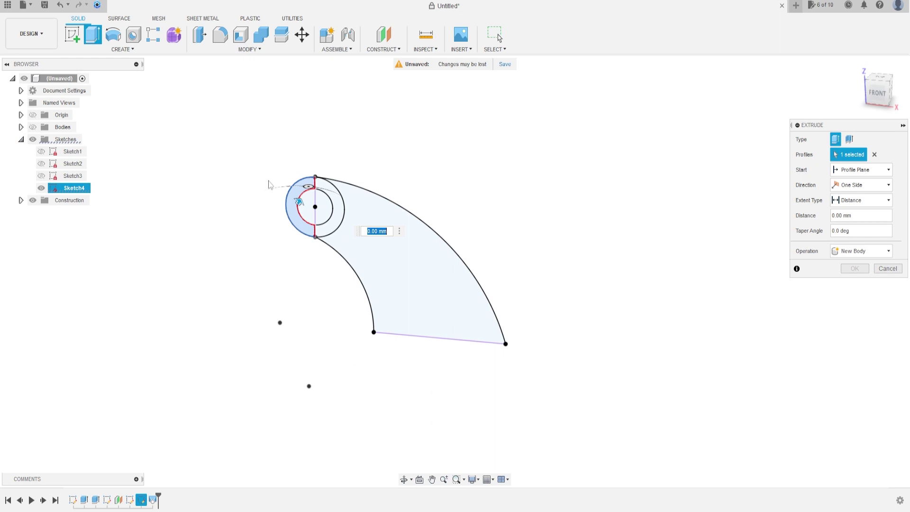
left_click(327, 188)
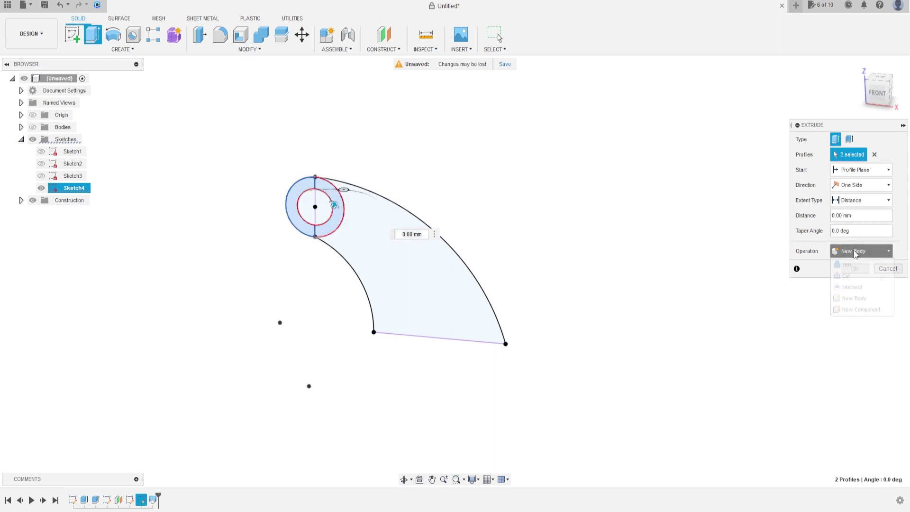
Extrude the ring 25 mm symmetrically as whole length, joined to the arm
left_click(848, 265)
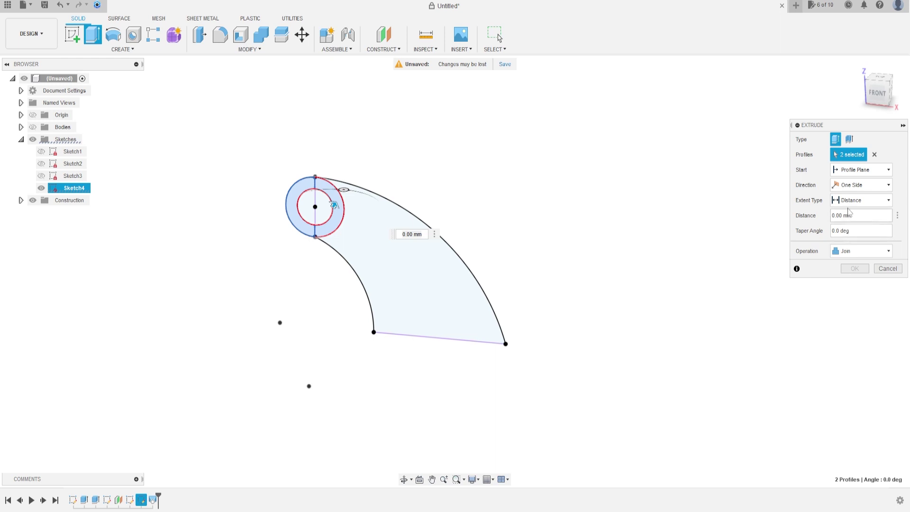
left_click(862, 188)
left_click(853, 220)
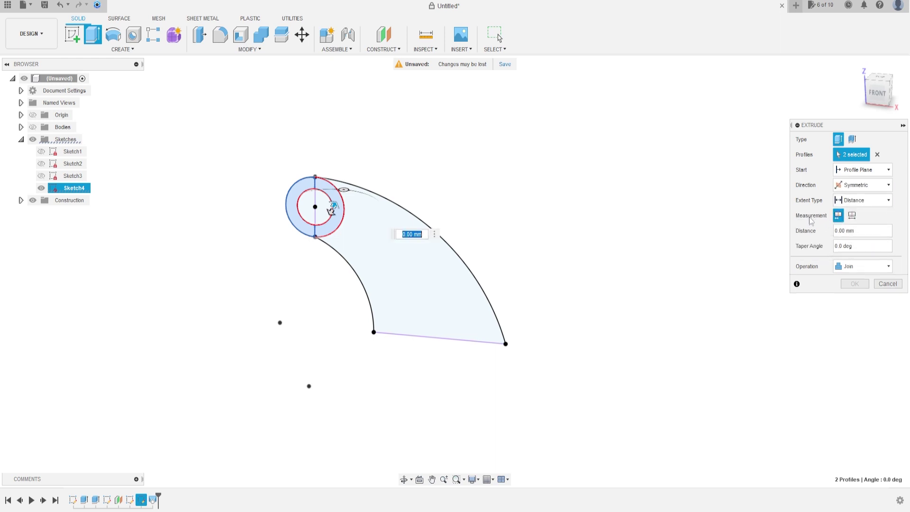
left_click(850, 215)
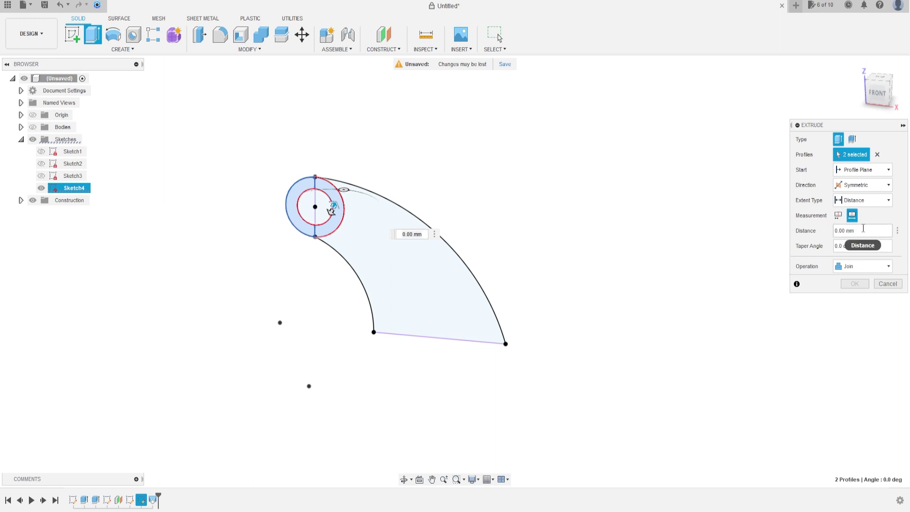
left_click(844, 229)
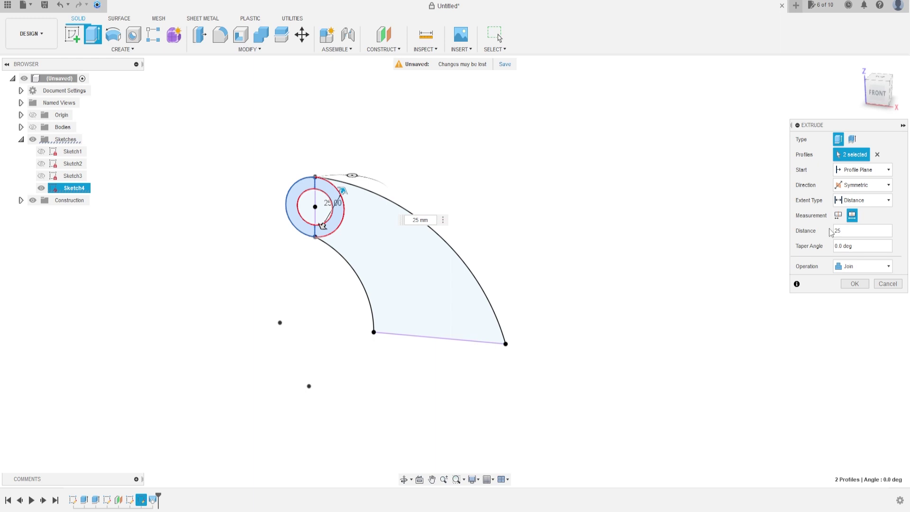
mouse_move(623, 186)
middle_mouse_down("shift")
mouse_move(599, 183)
mouse_move(611, 194)
middle_mouse_up("shift")
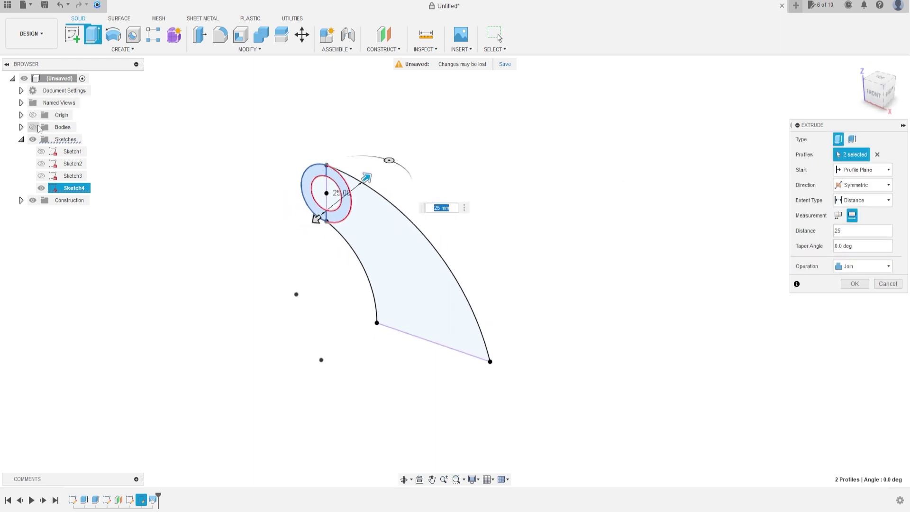
left_click(32, 127)
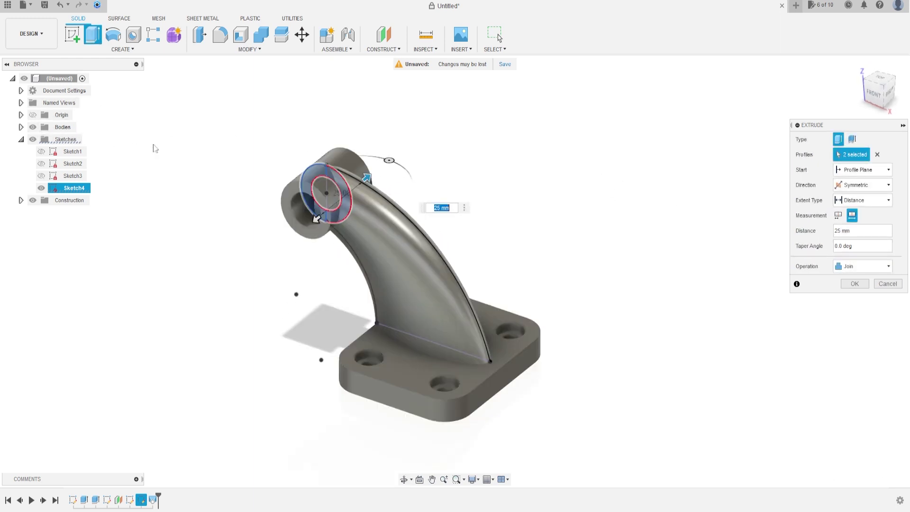
left_click(855, 283)
middle_click_drag(548, 157, 567, 140, "shift")
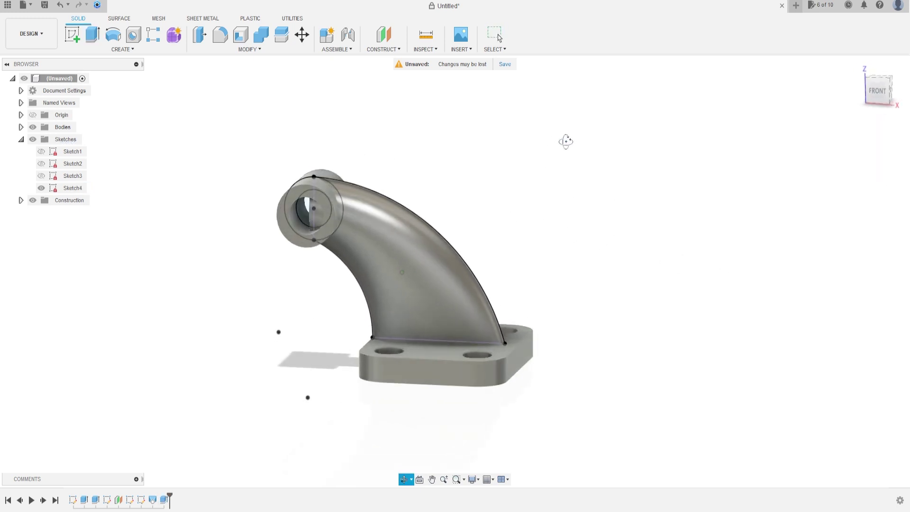
Select both halves of the 12 mm hole profile for a new extrusion
left_click(93, 34)
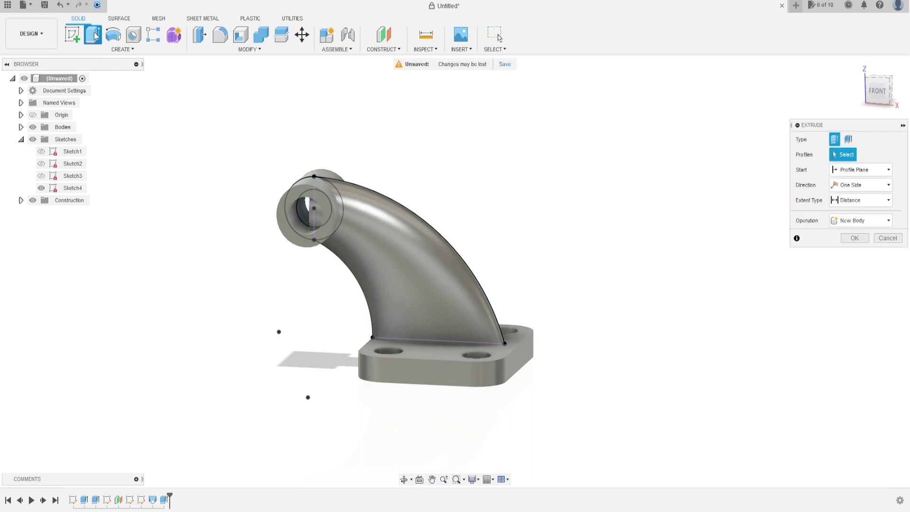
left_click(303, 212)
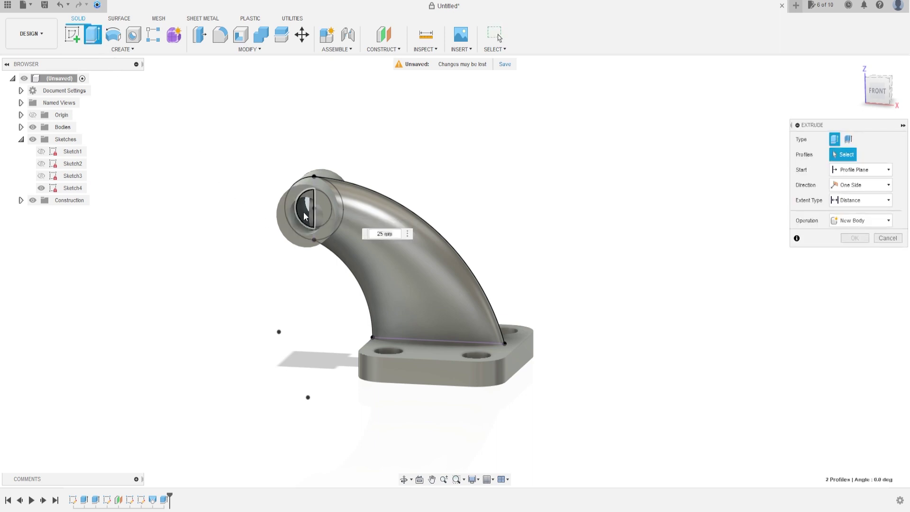
middle_click_drag(303, 211, 317, 209, "shift")
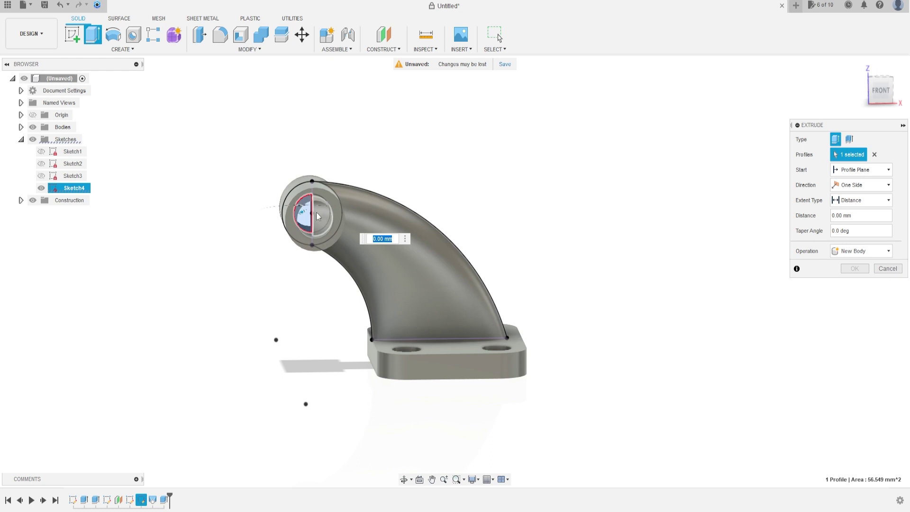
left_click(33, 127)
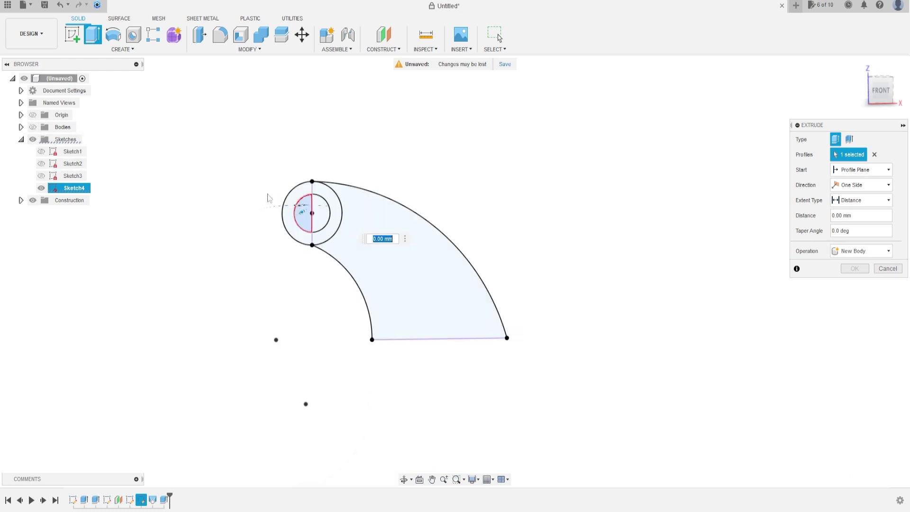
left_click(320, 214)
left_click(33, 127)
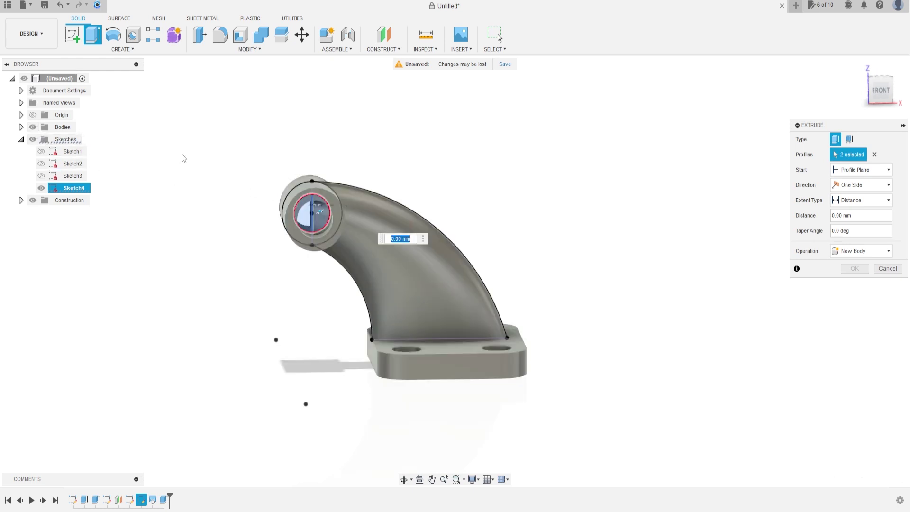
middle_click_drag(579, 184, 546, 183, "shift")
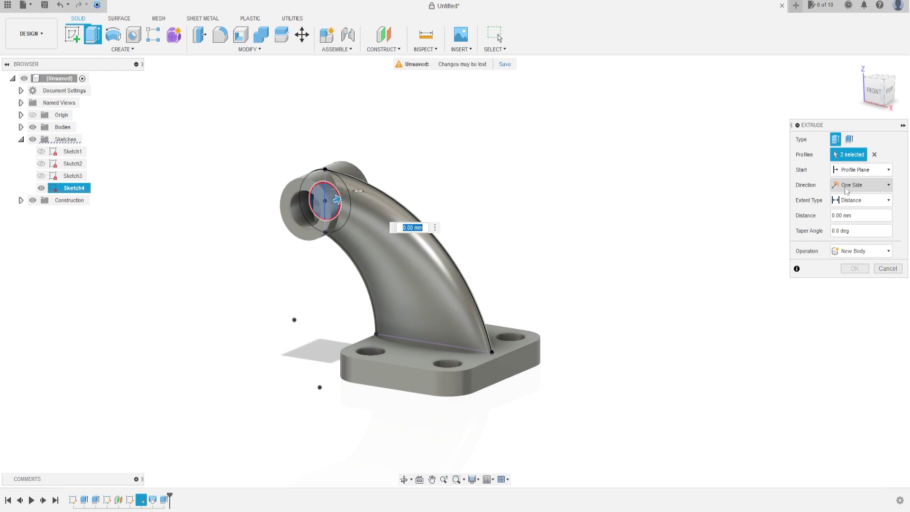
Cut the hole symmetrically through all of the boss, then hide Sketch4
left_click(874, 188)
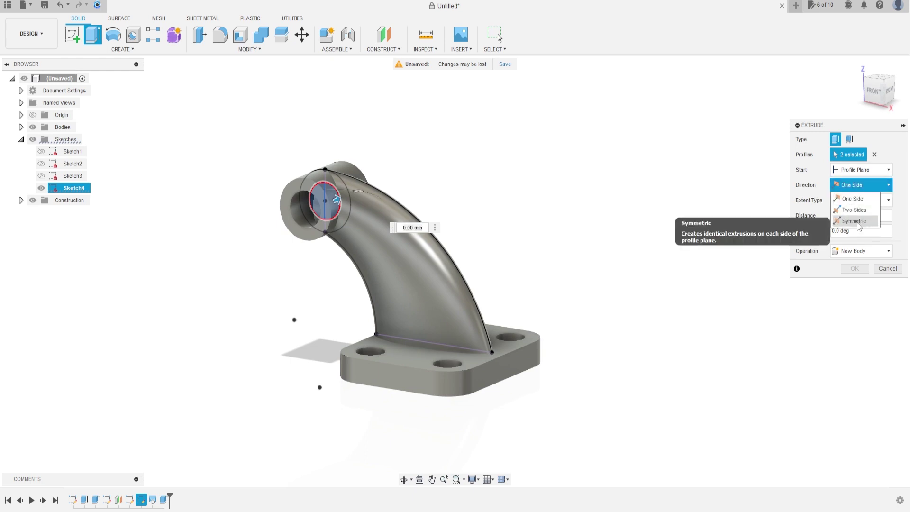
left_click(855, 221)
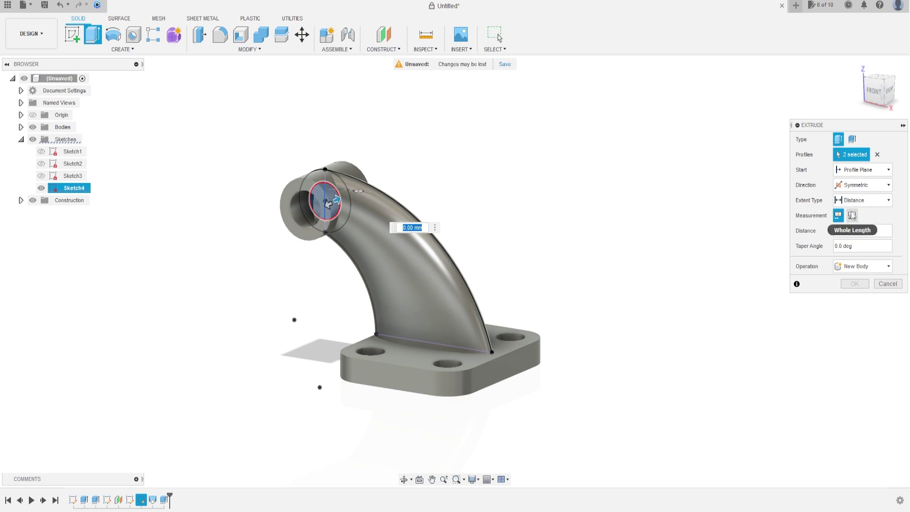
left_click(878, 203)
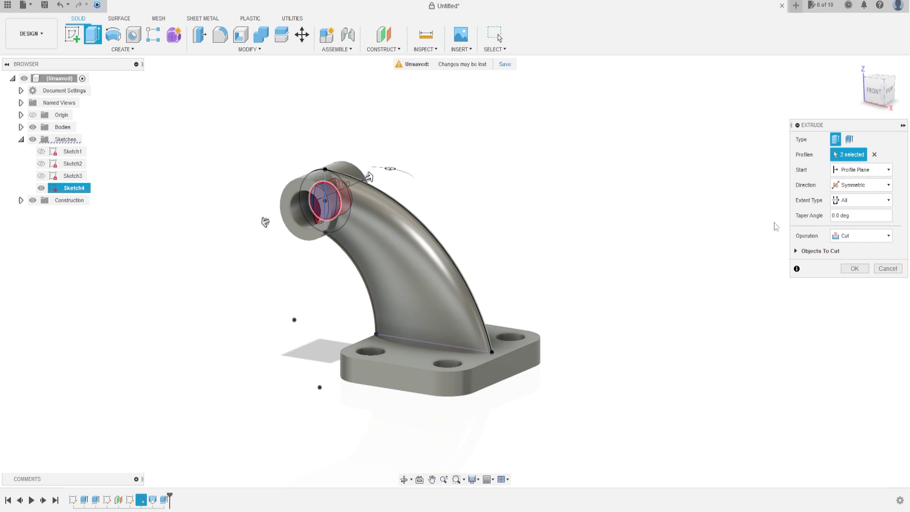
left_click(852, 269)
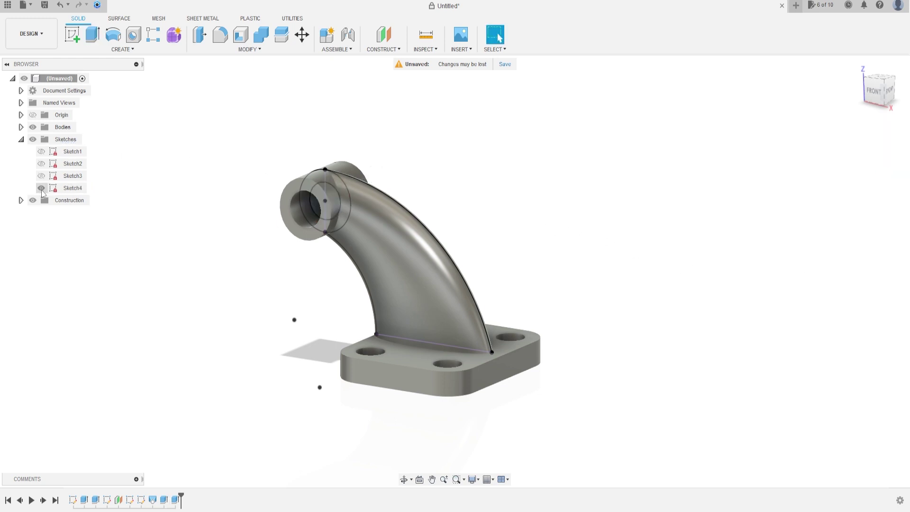
left_click(41, 188)
middle_click_drag(425, 154, 332, 142, "shift")
Chamfer the inner and outer edges at both boss ends by 0.5 mm
left_click(257, 51)
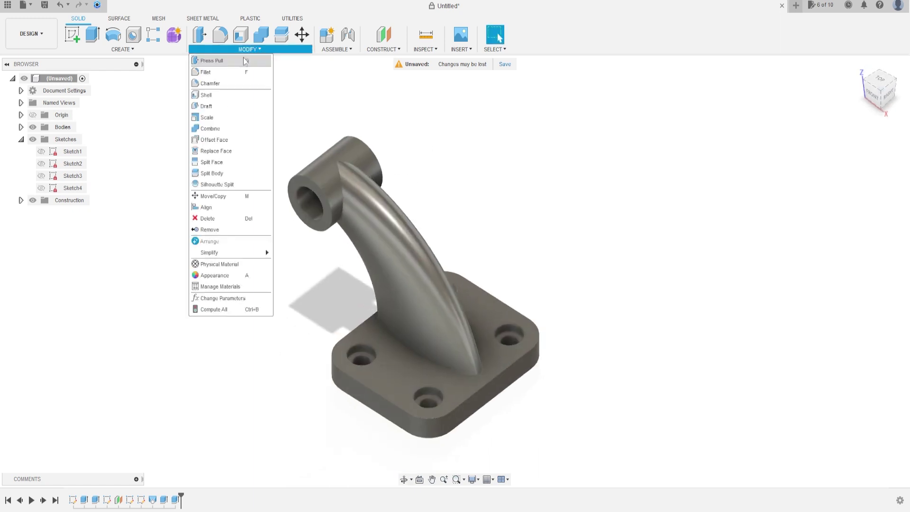
left_click(216, 83)
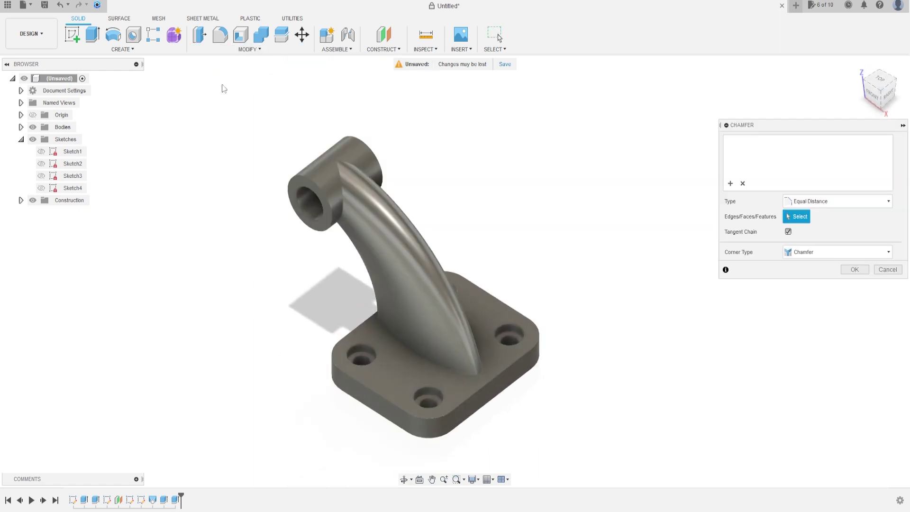
left_click(300, 212)
middle_click_drag(348, 173, 455, 180, "shift")
left_click(512, 232)
scroll(514, 244, "up", 3)
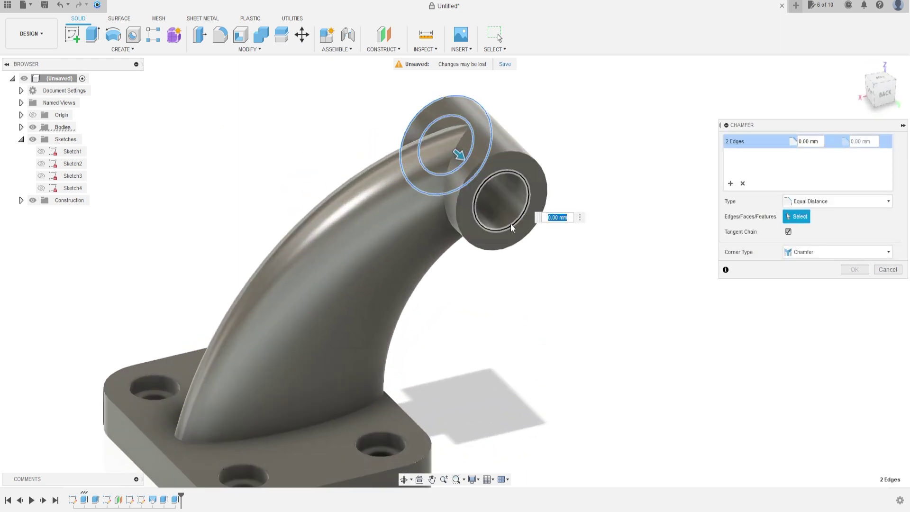
left_click(516, 248)
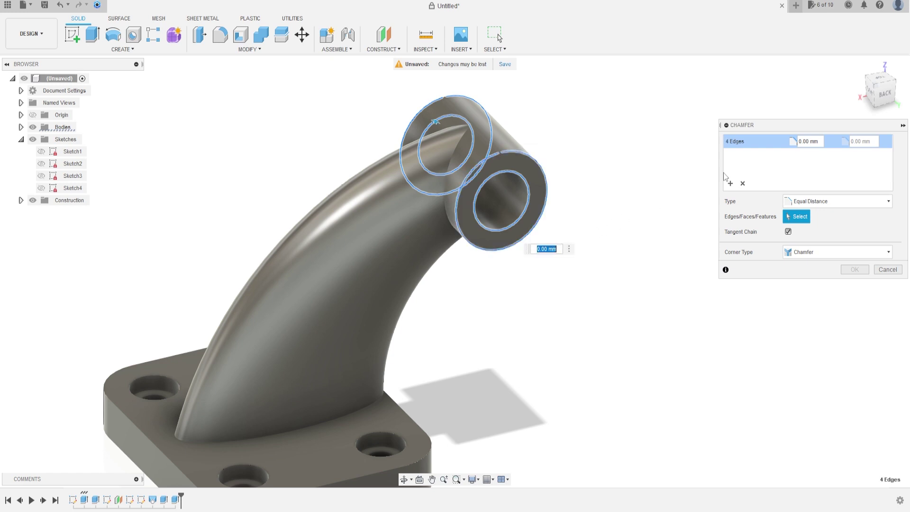
type("0,5")
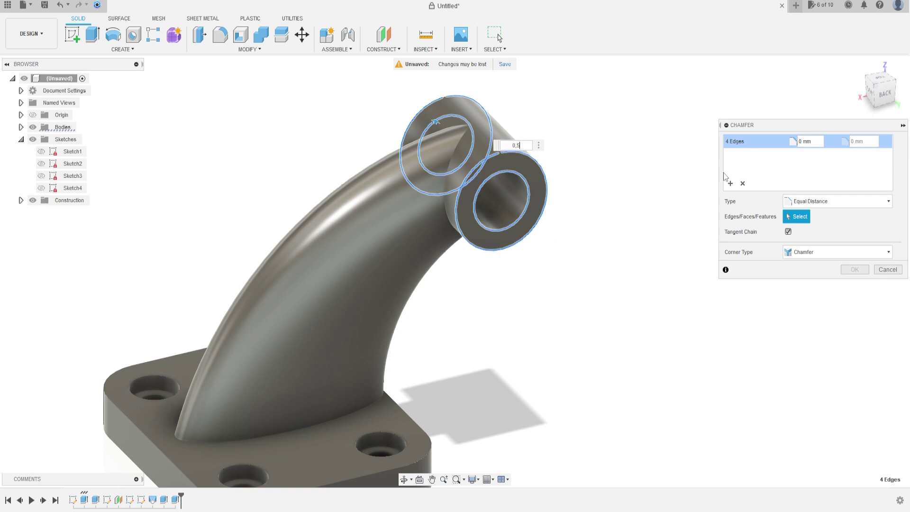
key("Return")
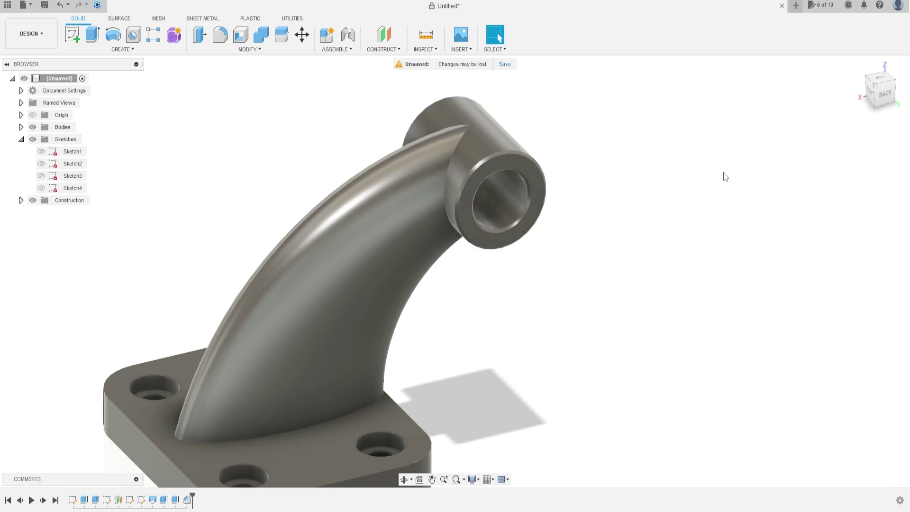
scroll(450, 229, "down", 2)
middle_click_drag(461, 223, 546, 219, "shift")
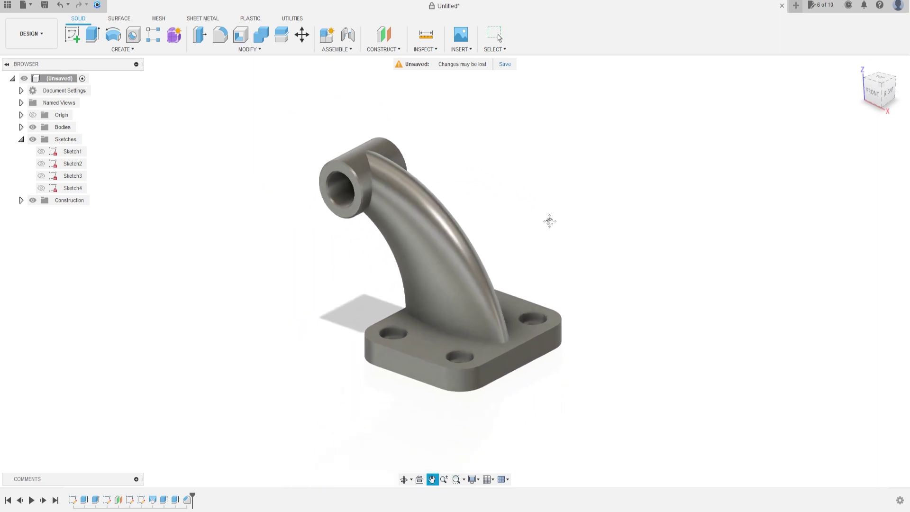